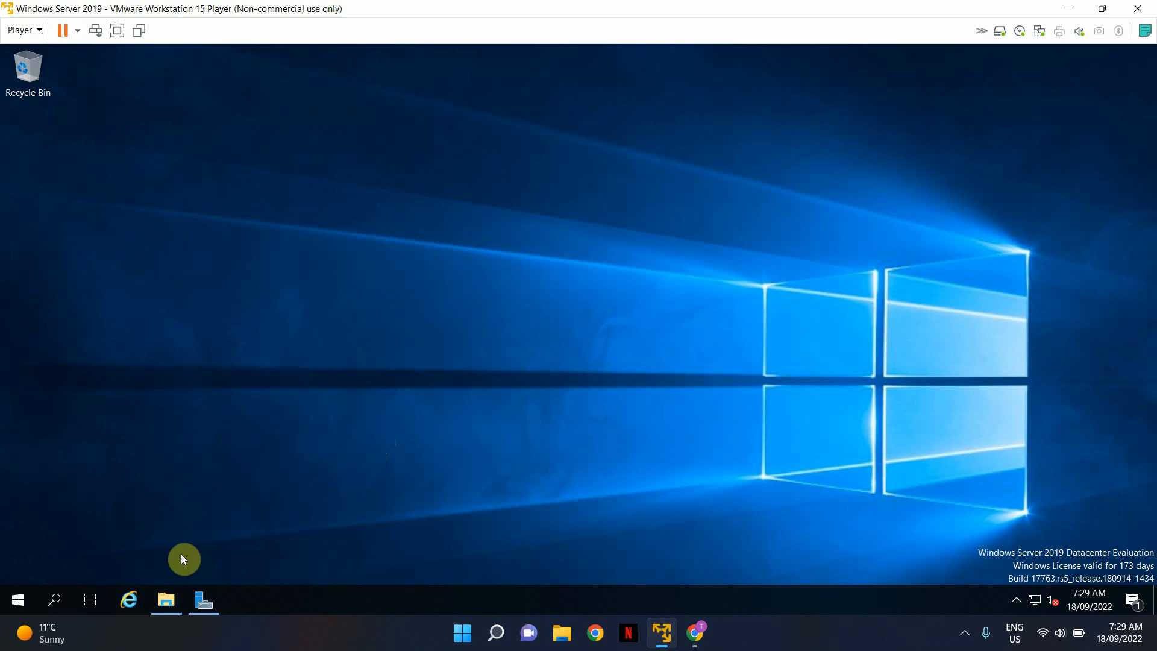
Step: Open the properties of the S folder on Local Disk (C:) and bring up its sharing settings
click(174, 610)
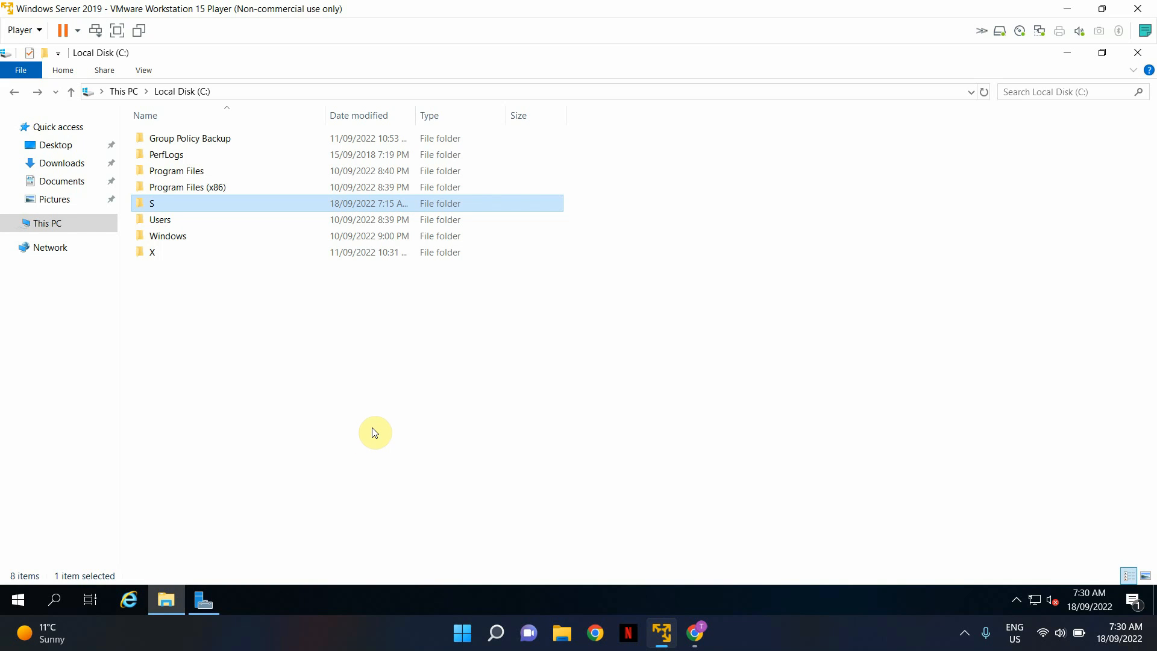
click(374, 432)
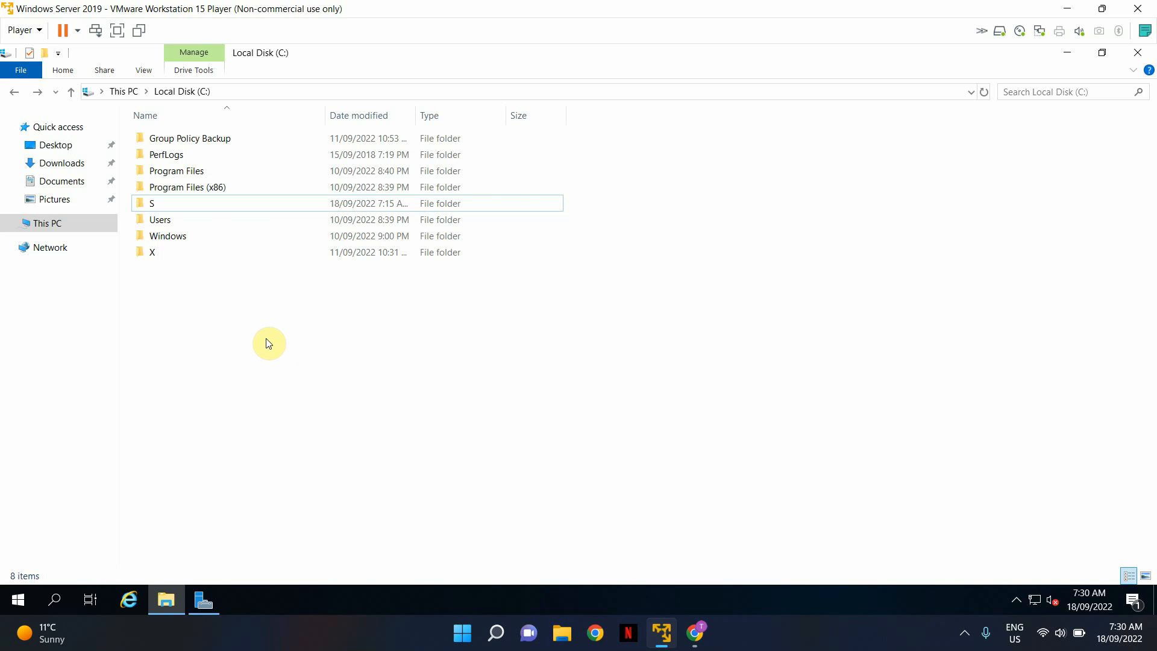
right_click(166, 206)
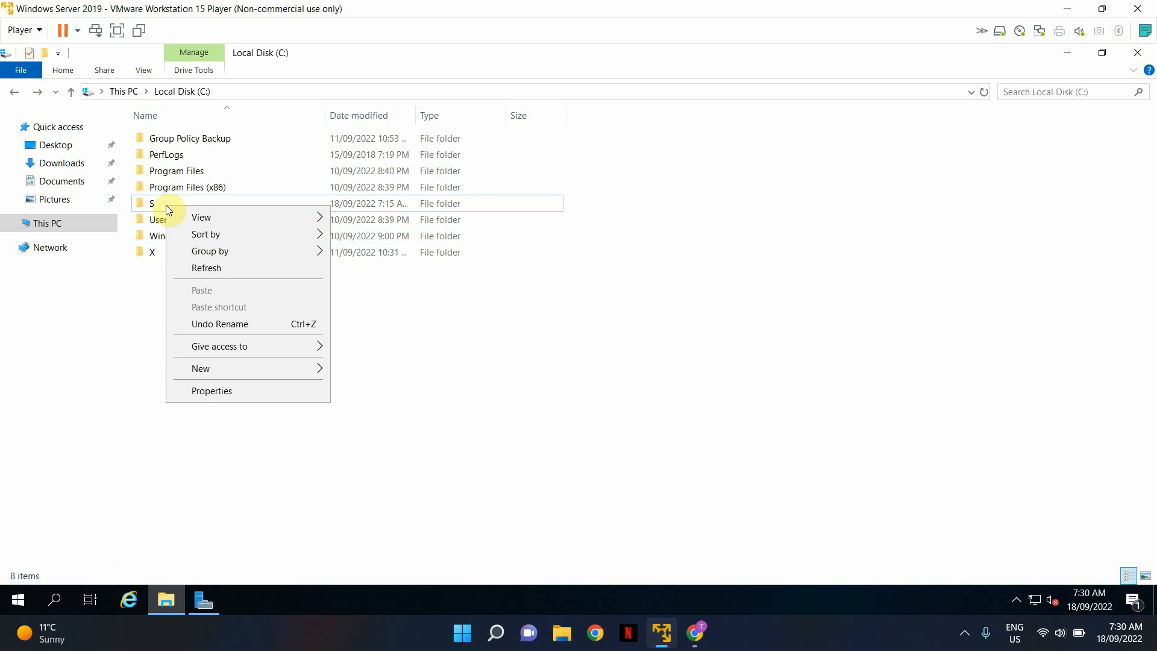
click(164, 205)
right_click(164, 204)
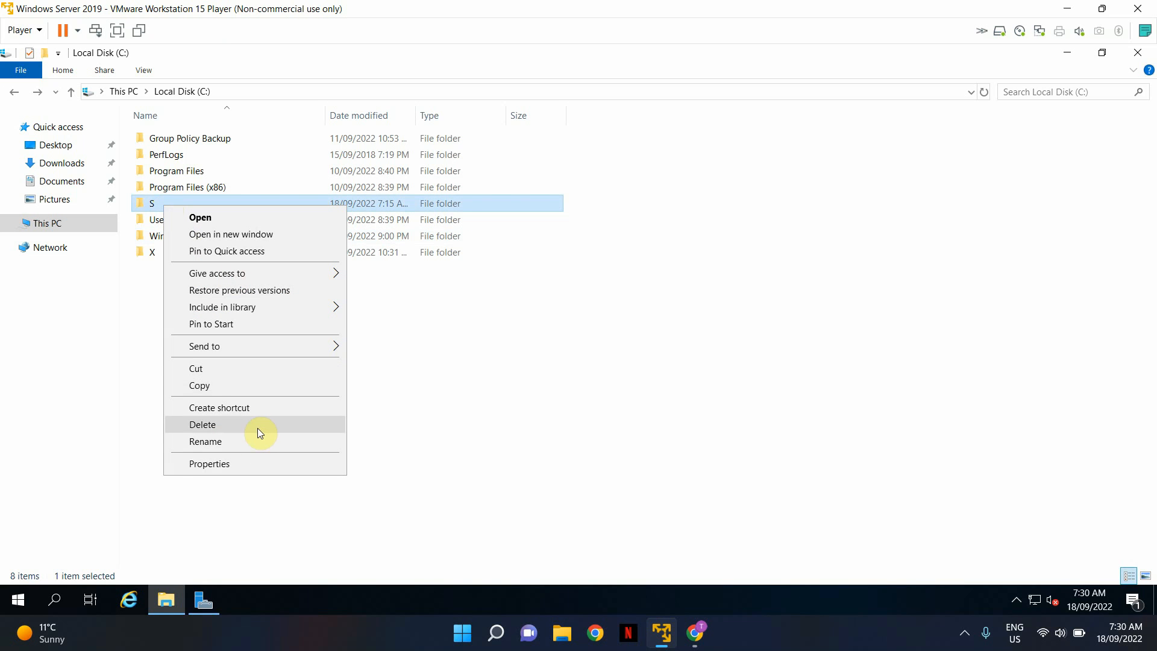
click(222, 465)
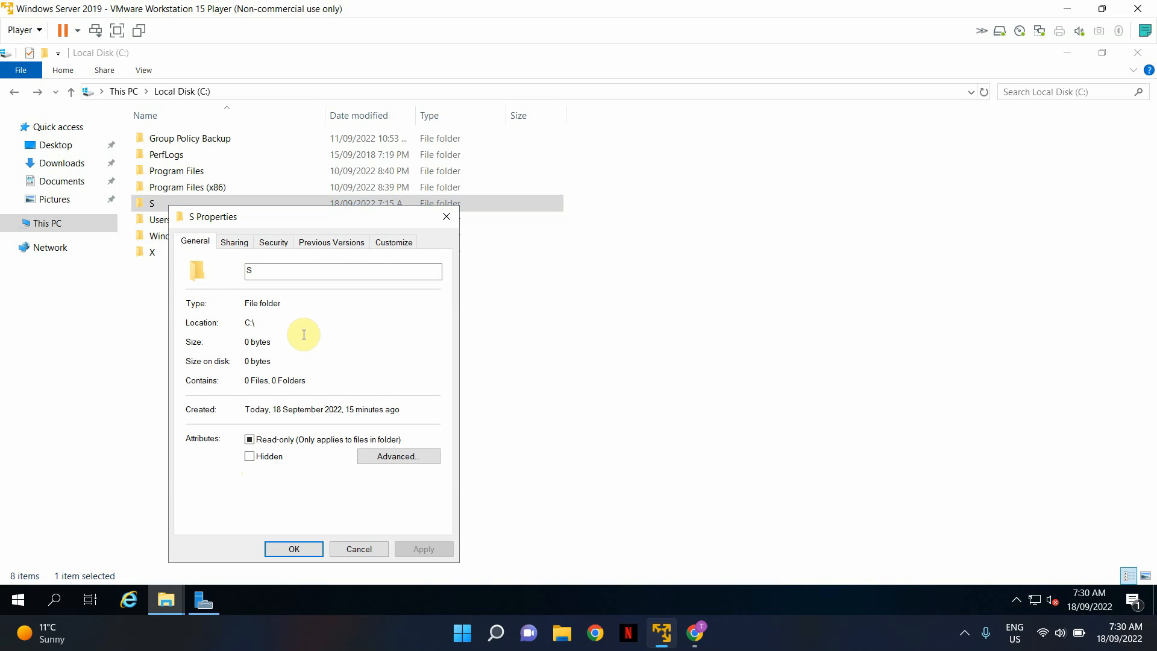
click(234, 241)
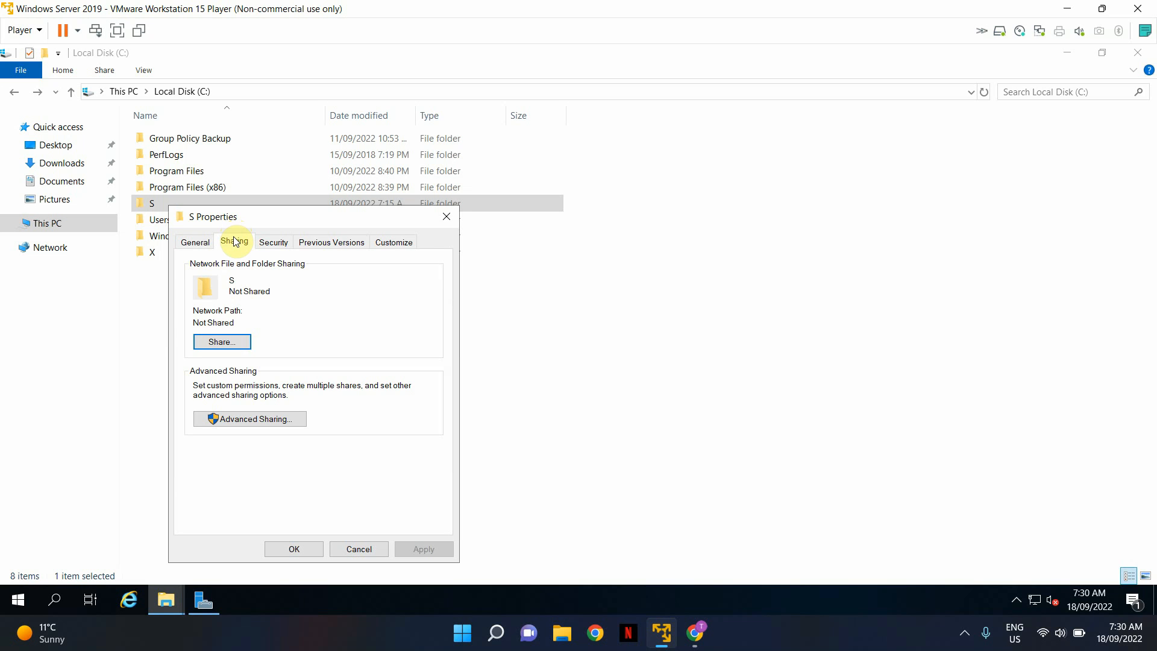
Step: Review the S folder's advanced security permission entries with the full principal names readable, and leave them without changes
click(269, 244)
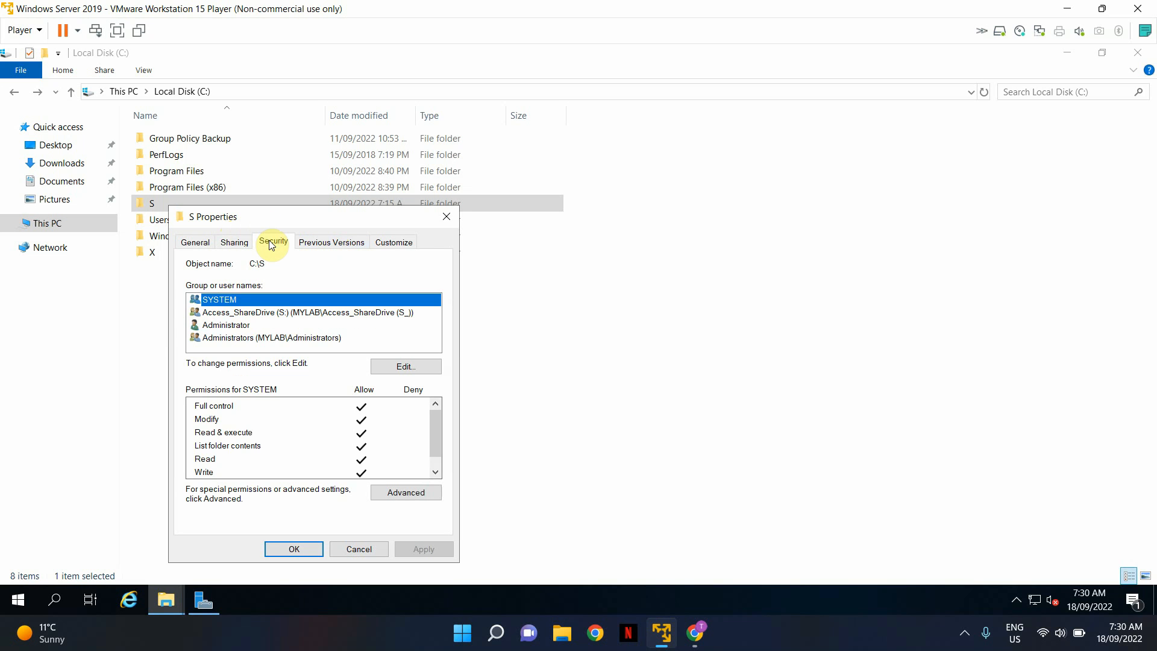
click(423, 495)
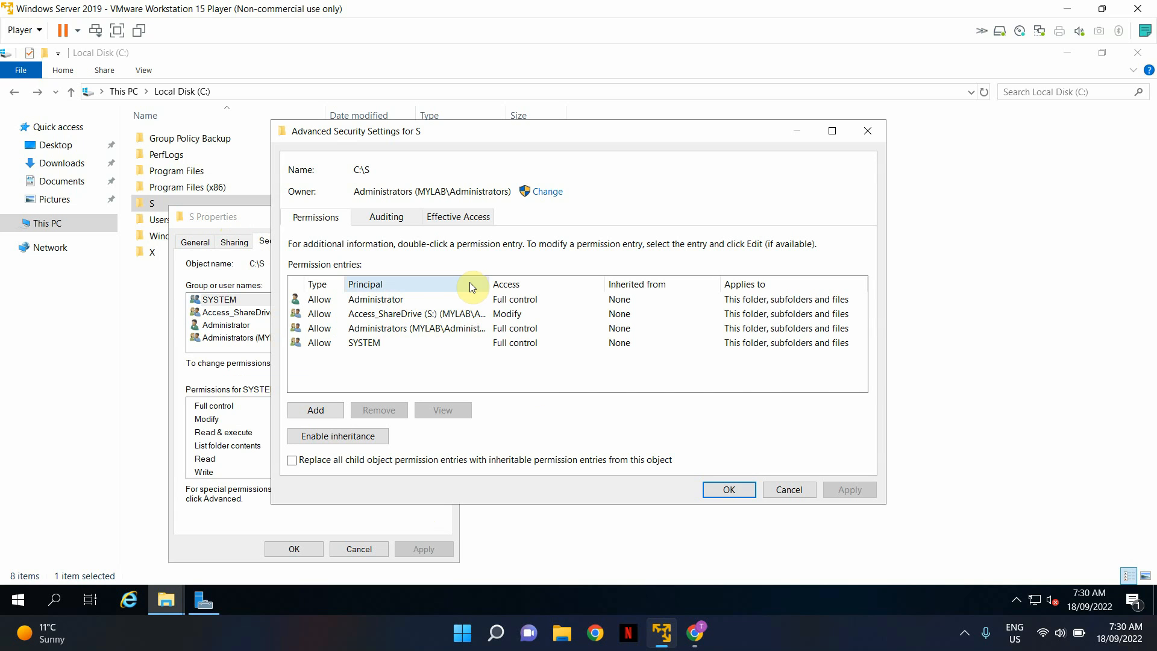
double_click(490, 280)
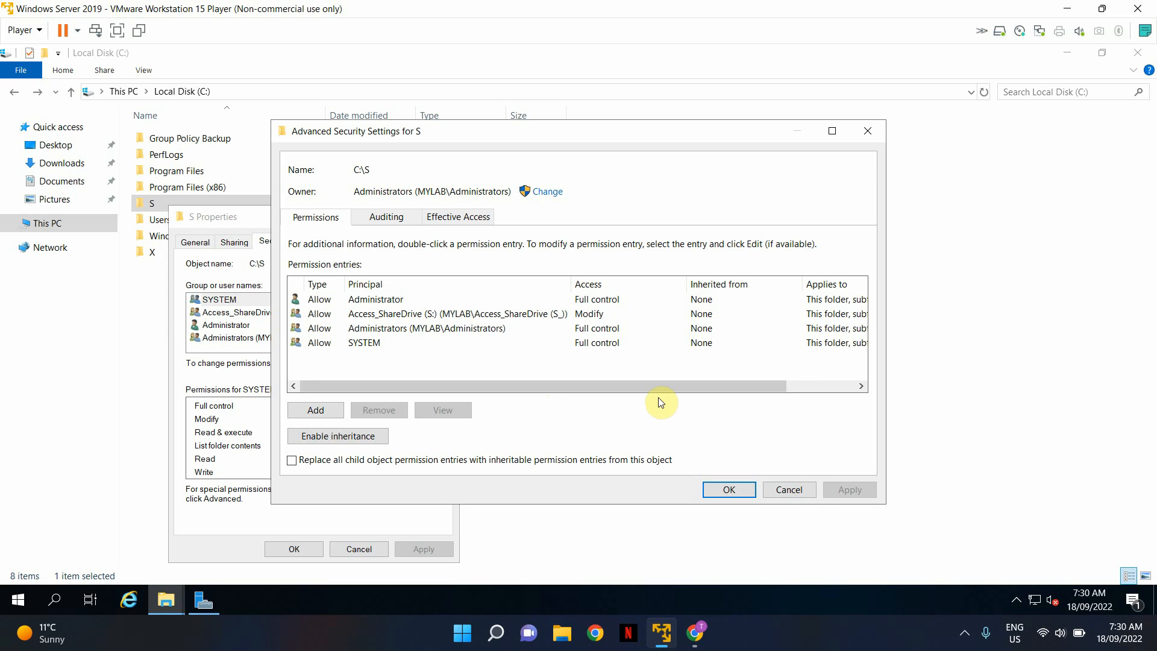
click(802, 489)
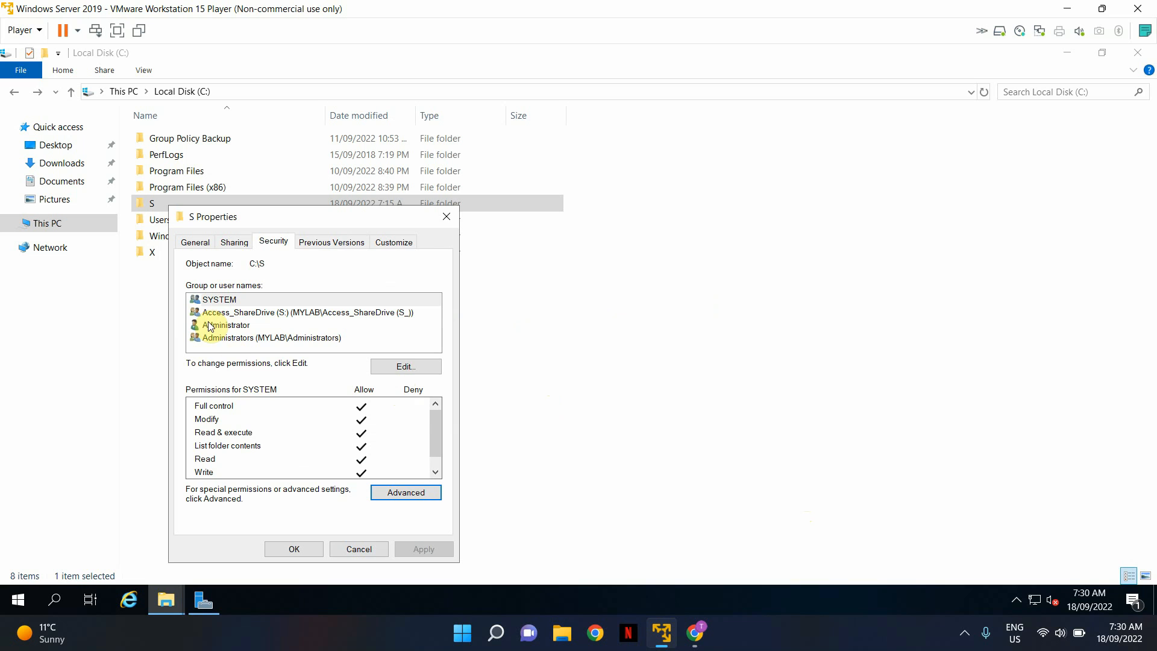
Step: Share the S folder on the network with the people and groups already listed, then close its properties
click(235, 244)
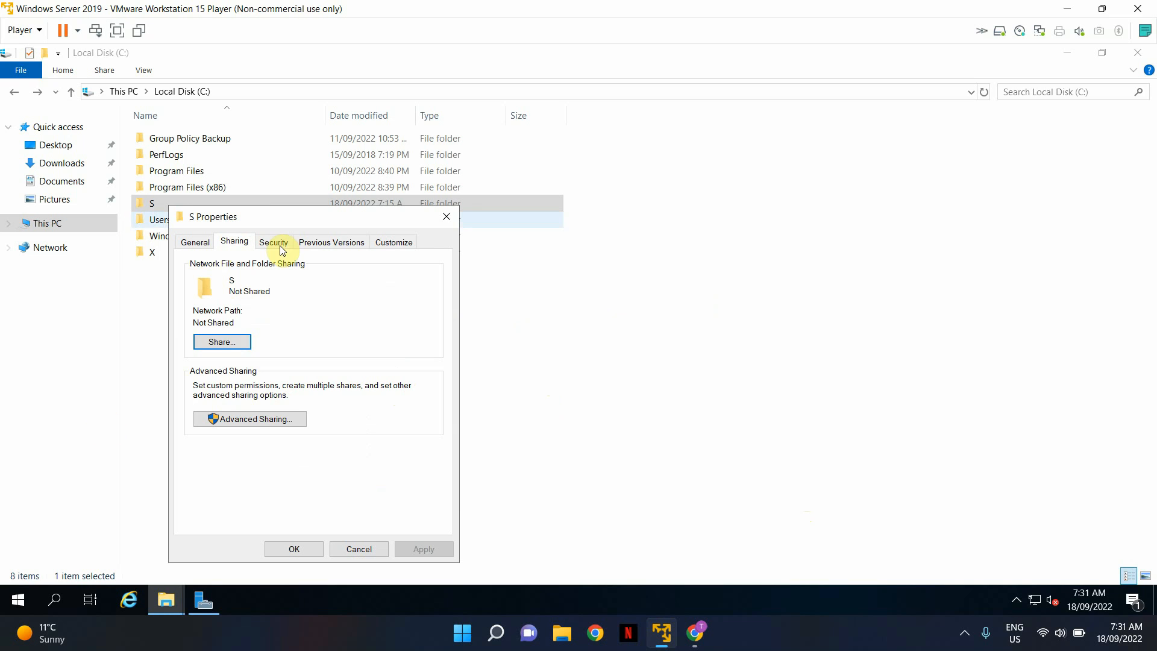
click(214, 341)
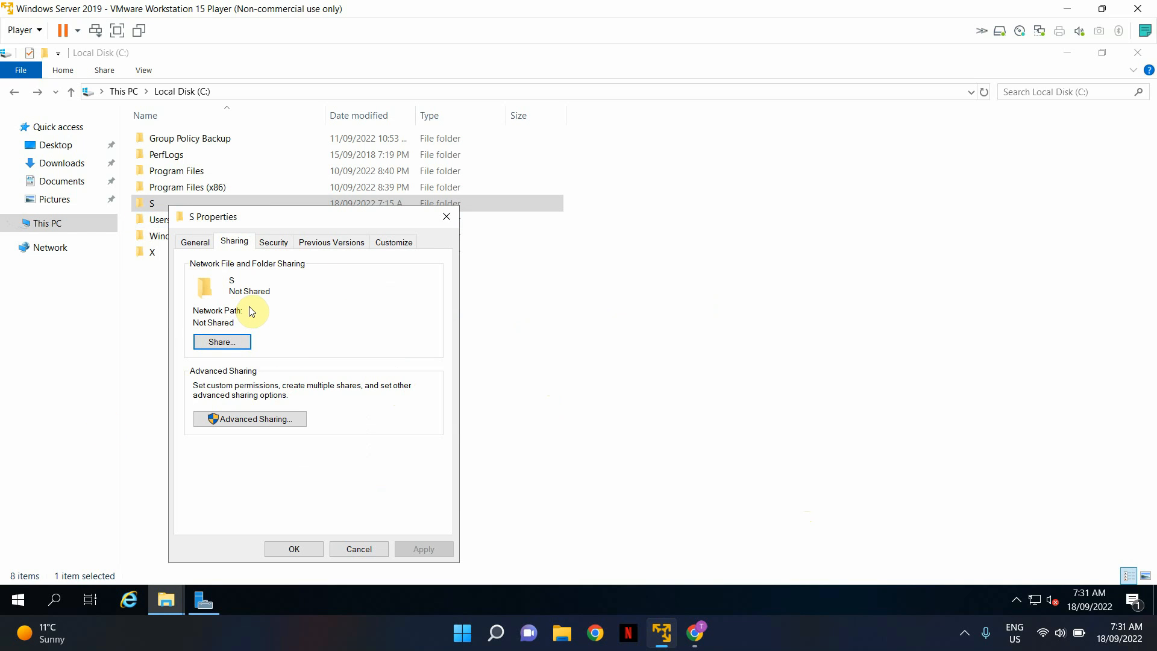
click(230, 343)
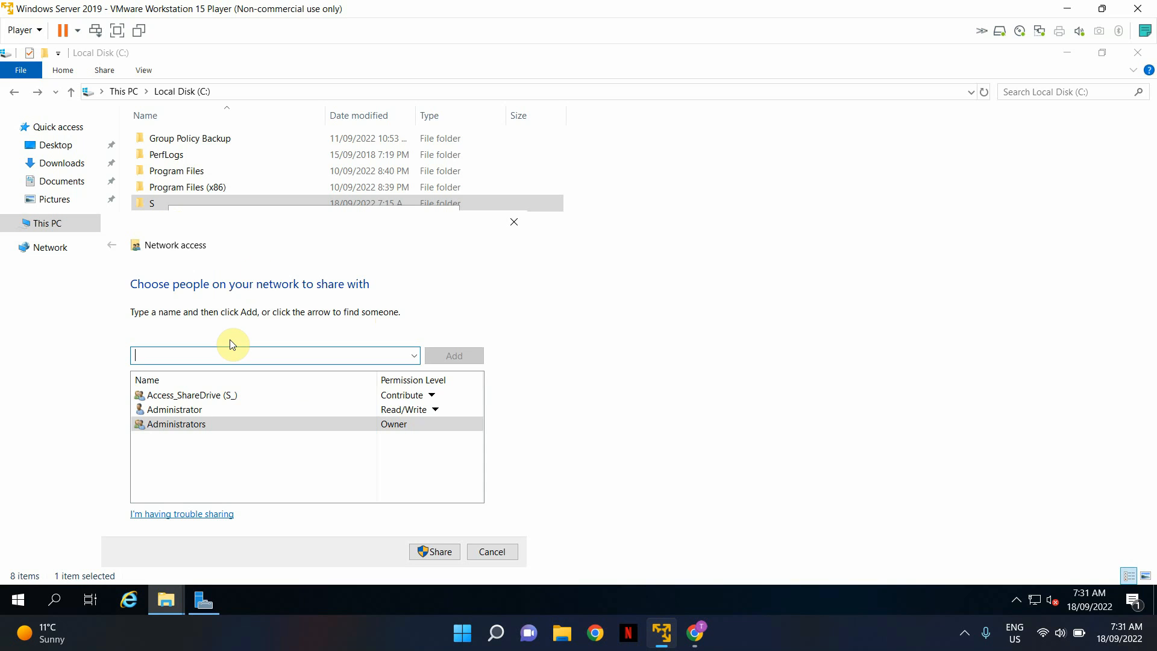
drag(274, 249, 374, 121)
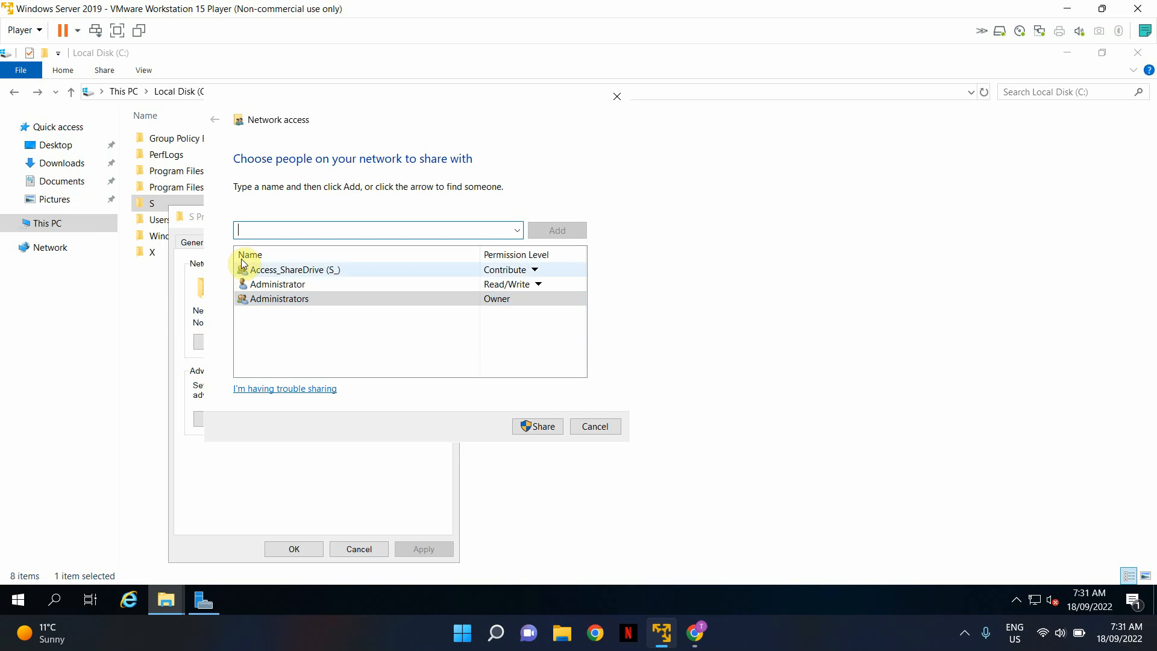
click(526, 427)
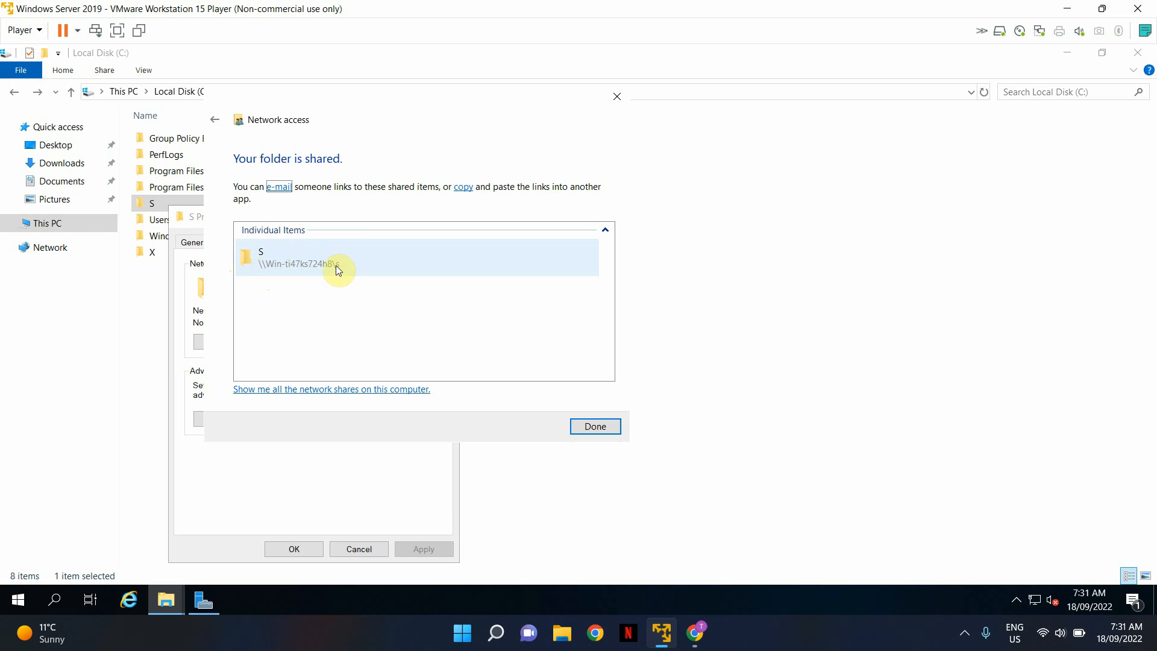
click(601, 426)
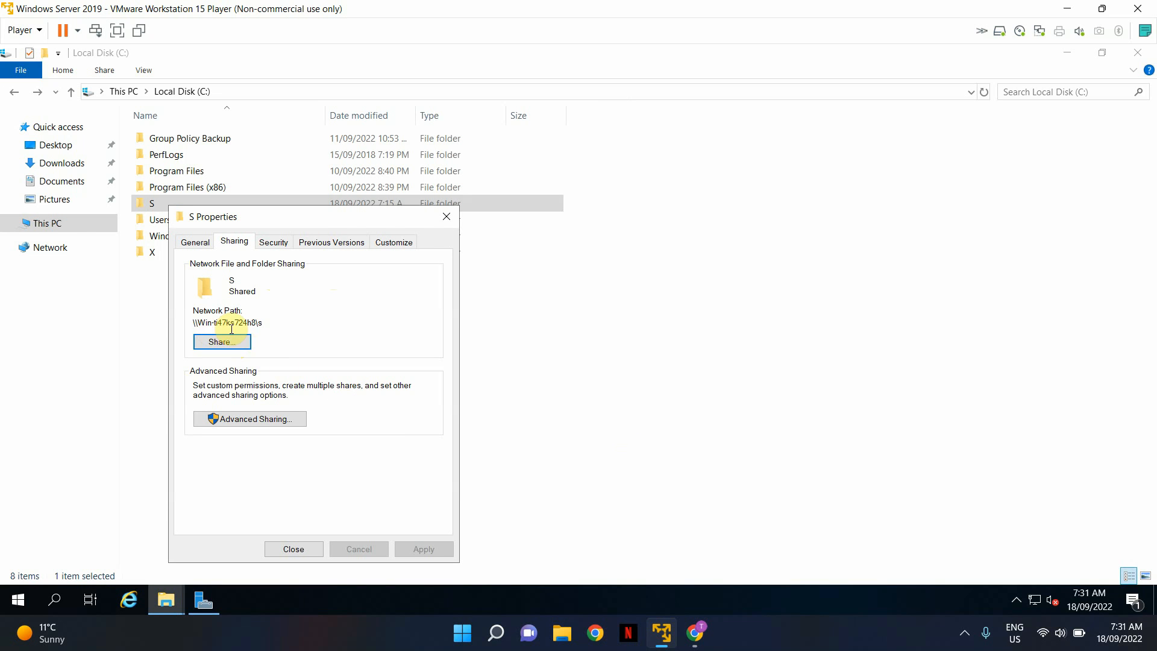
click(293, 549)
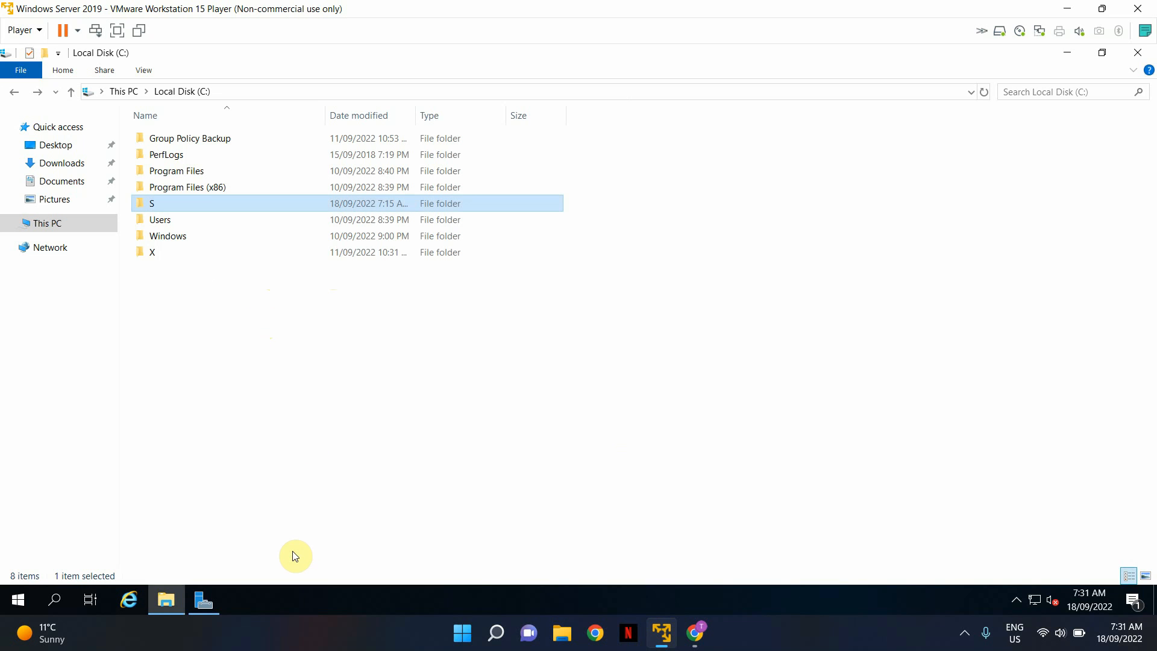
Step: Reopen the S folder's properties and examine the share name and comments in its Advanced Sharing settings
right_click(203, 212)
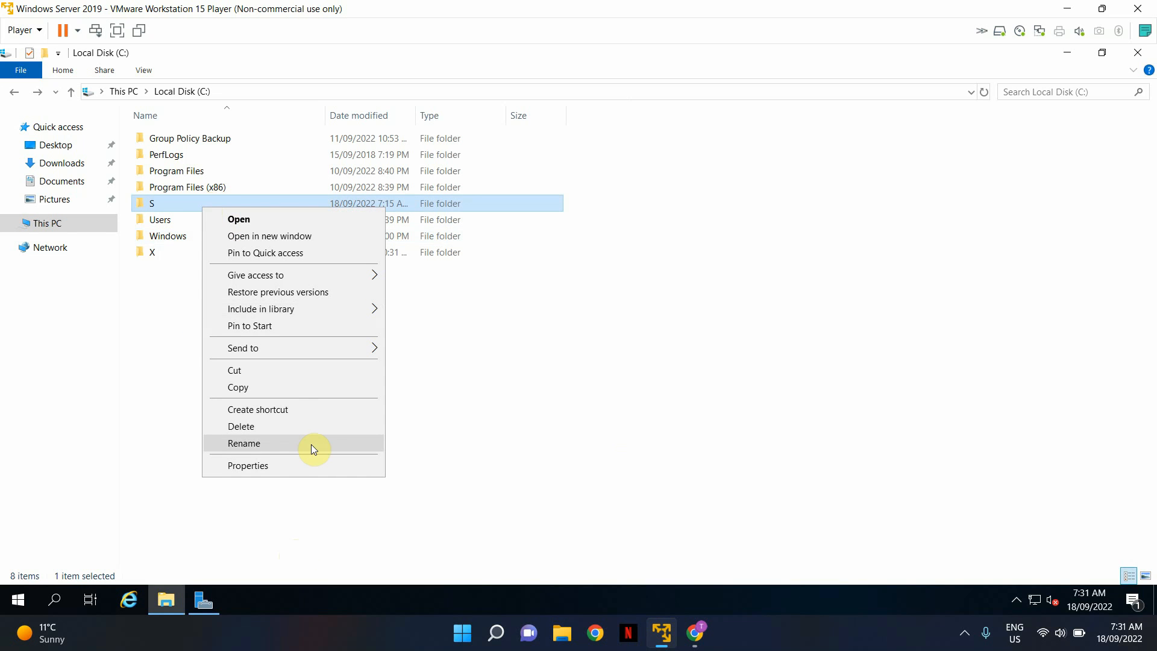
click(294, 471)
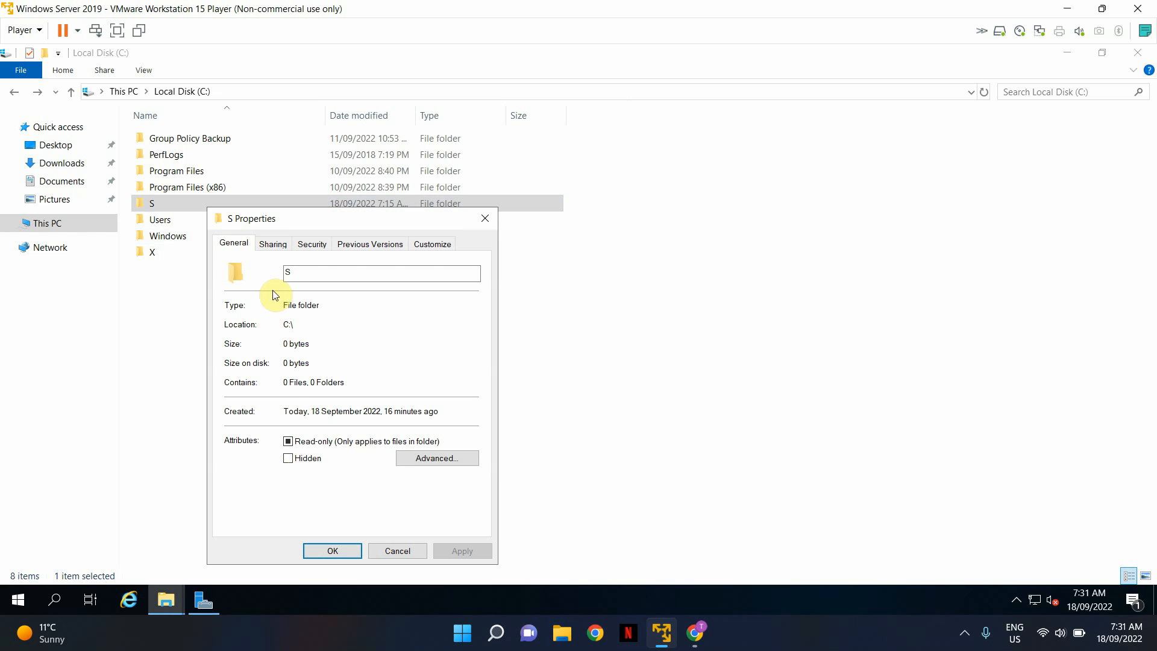
click(273, 243)
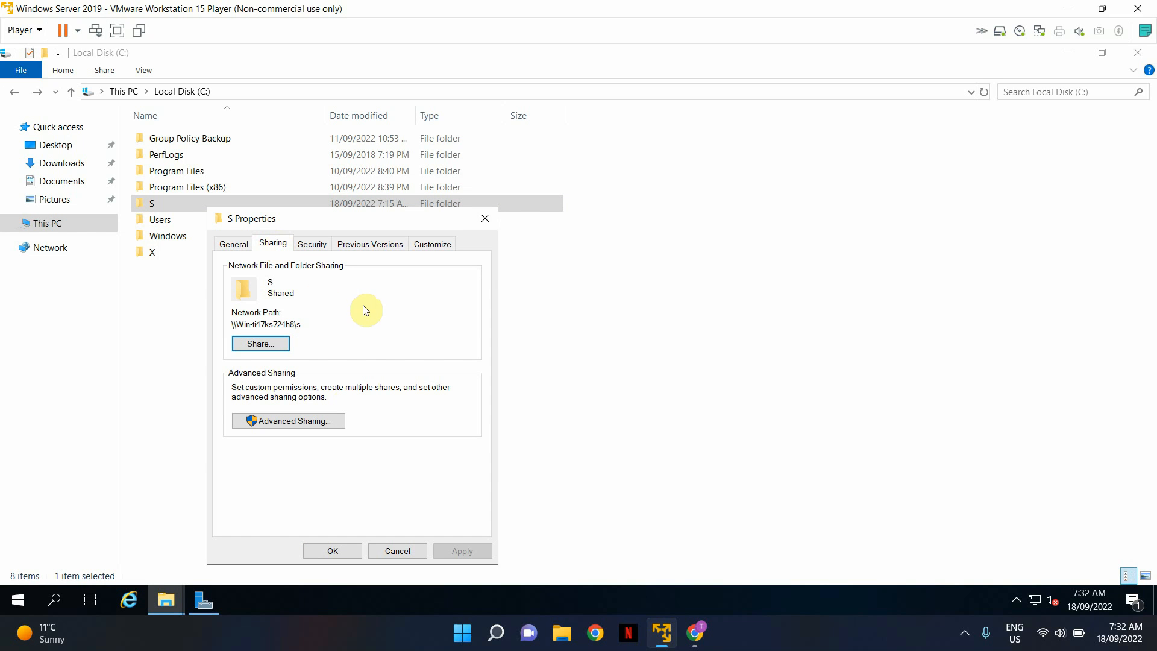
click(303, 425)
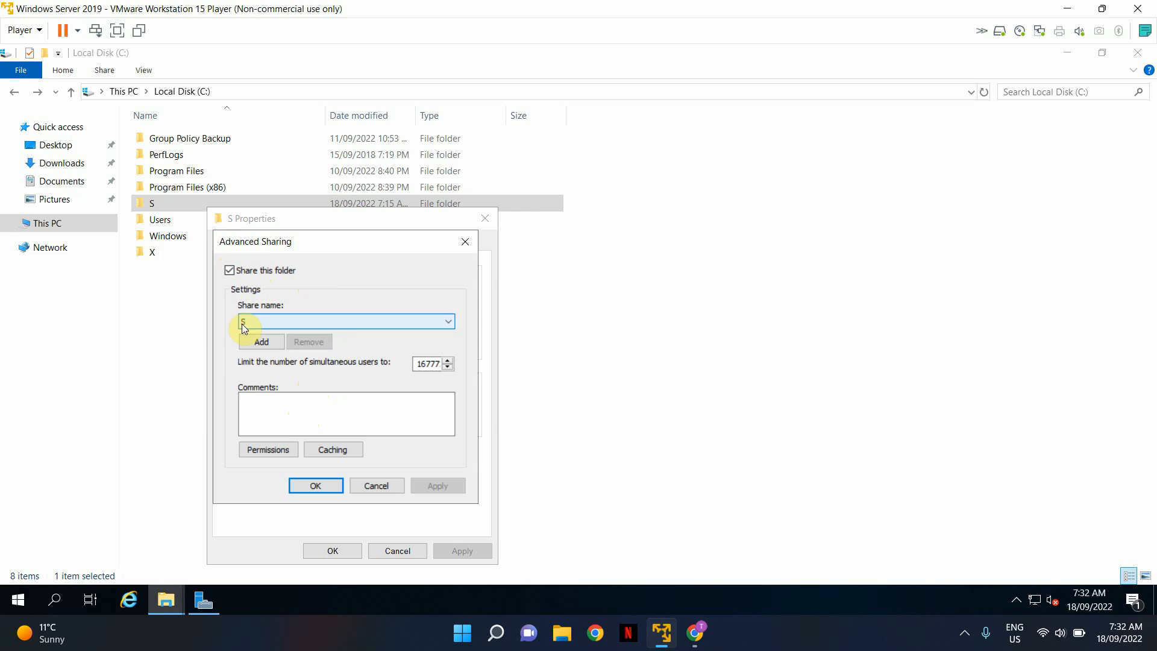
click(266, 321)
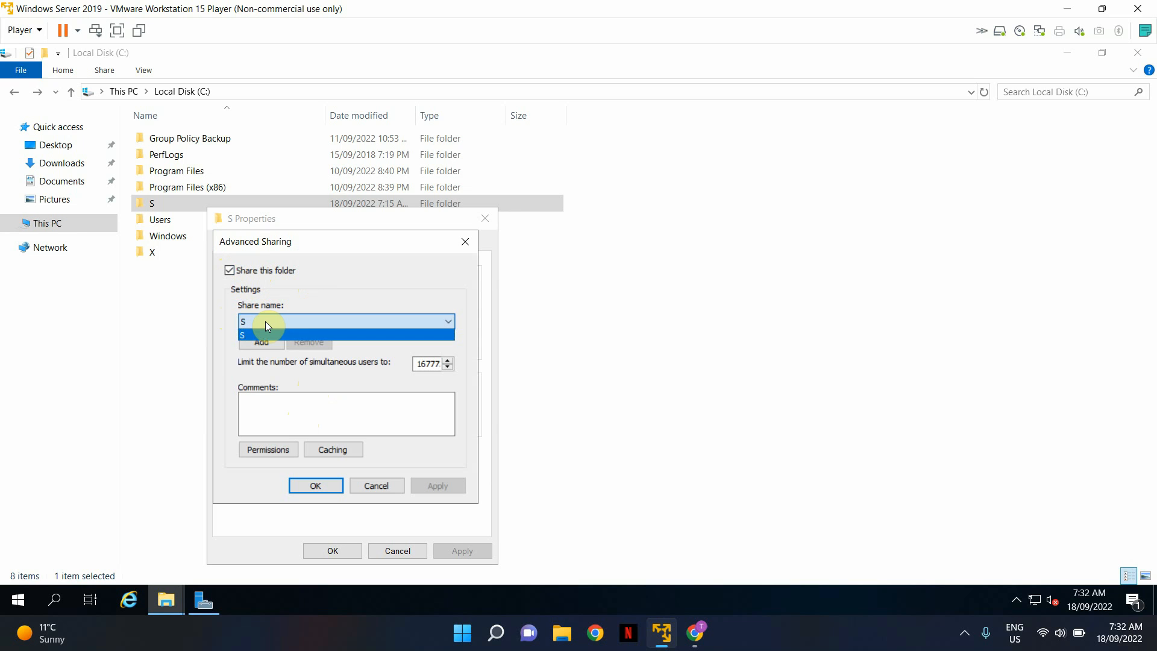
click(266, 322)
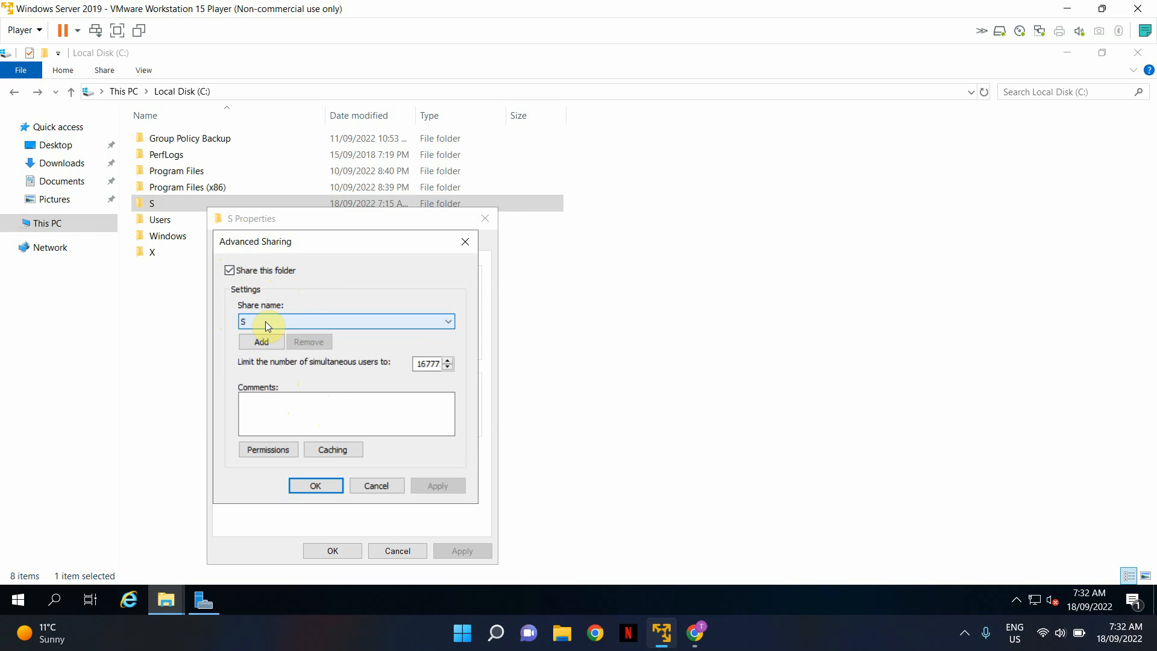
click(281, 402)
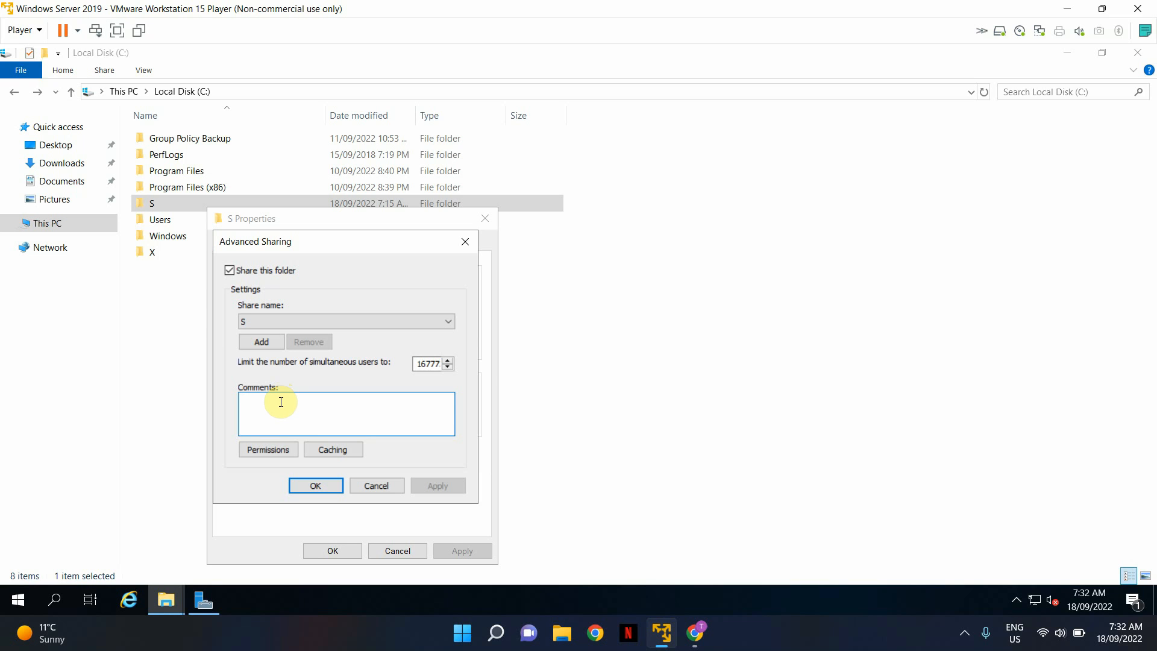
Step: Compare the share permissions of Everyone and Administrators for the S share, then close all of the folder's property dialogs
click(268, 450)
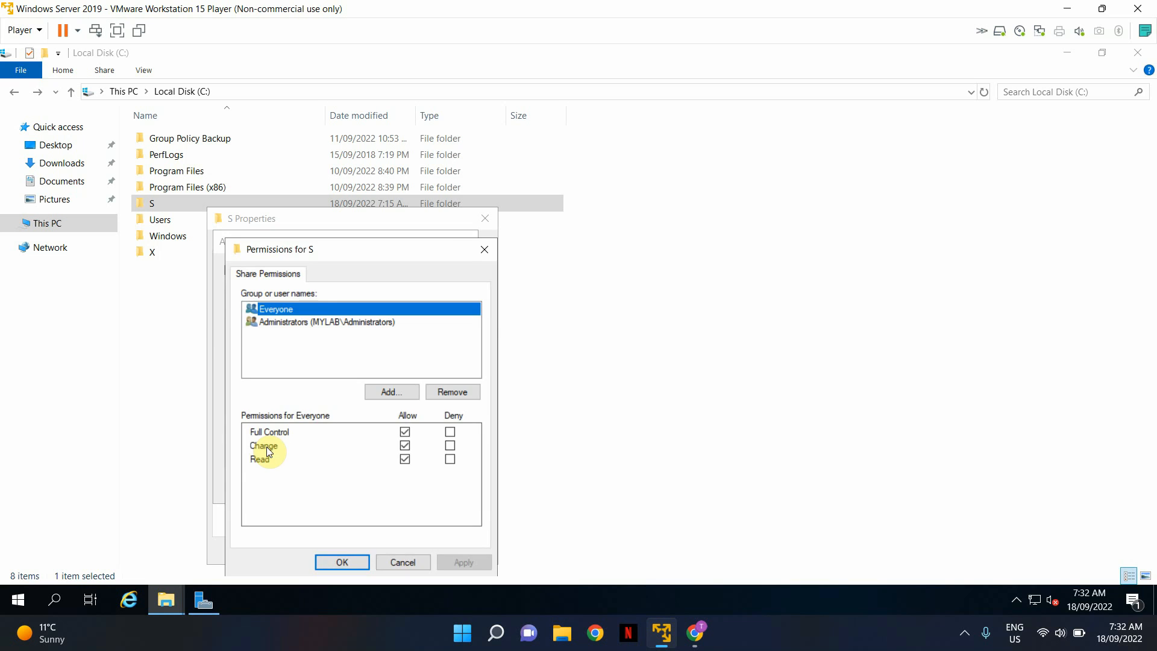
click(327, 324)
click(270, 312)
click(280, 320)
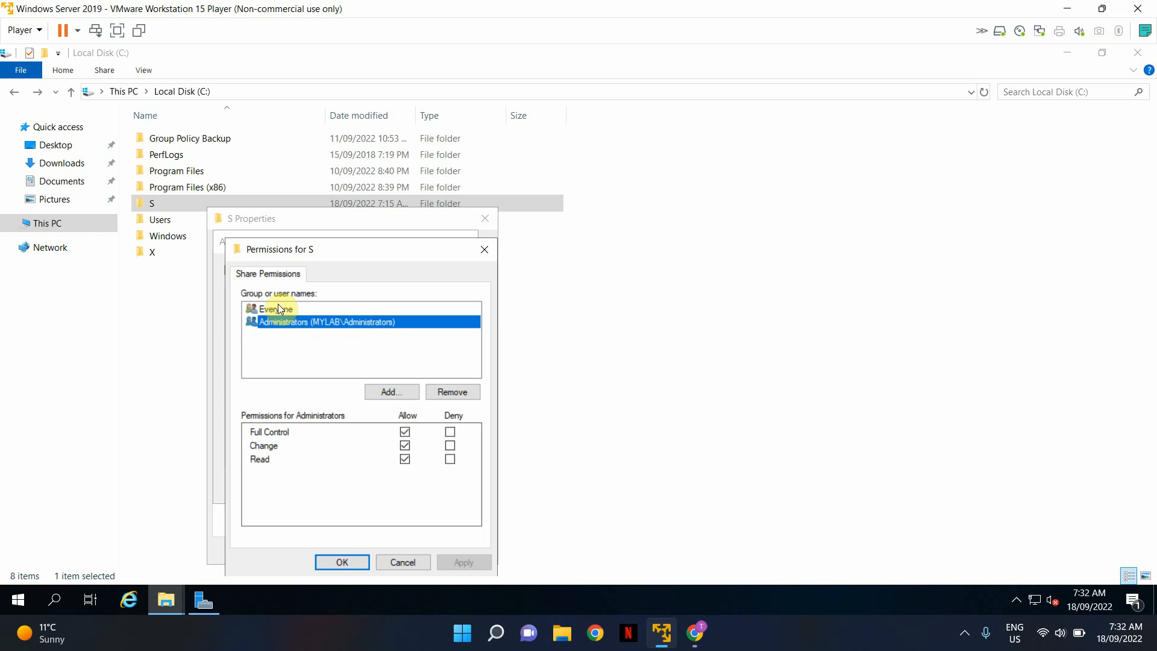
click(278, 306)
click(284, 321)
click(266, 308)
click(288, 325)
click(280, 309)
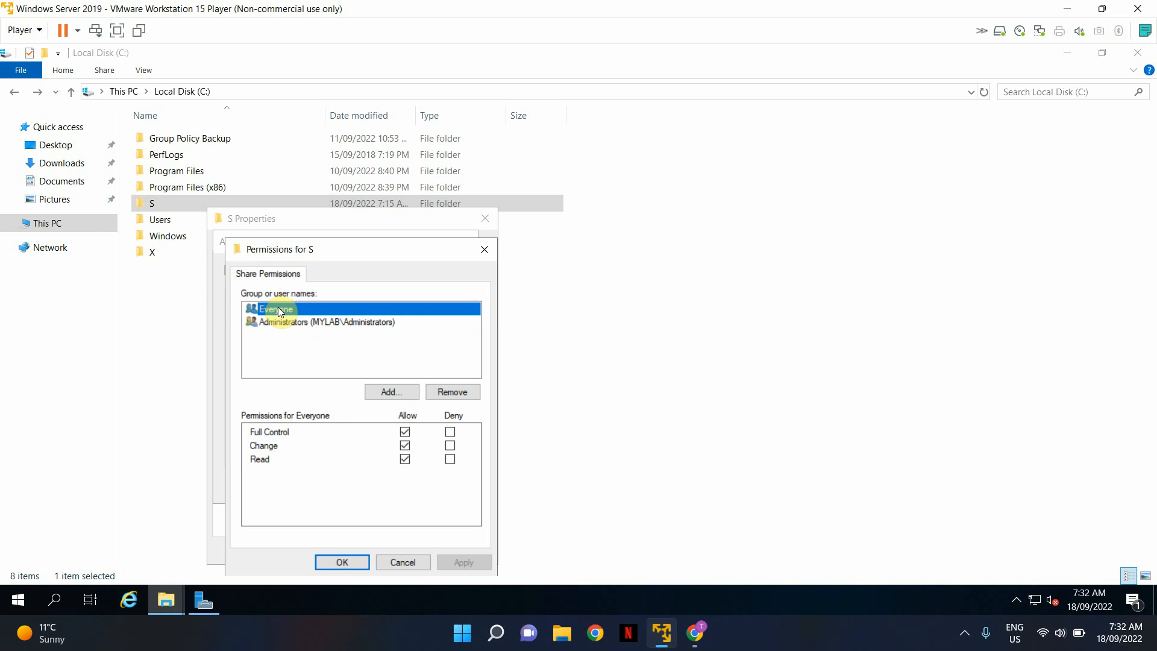
click(488, 253)
click(460, 240)
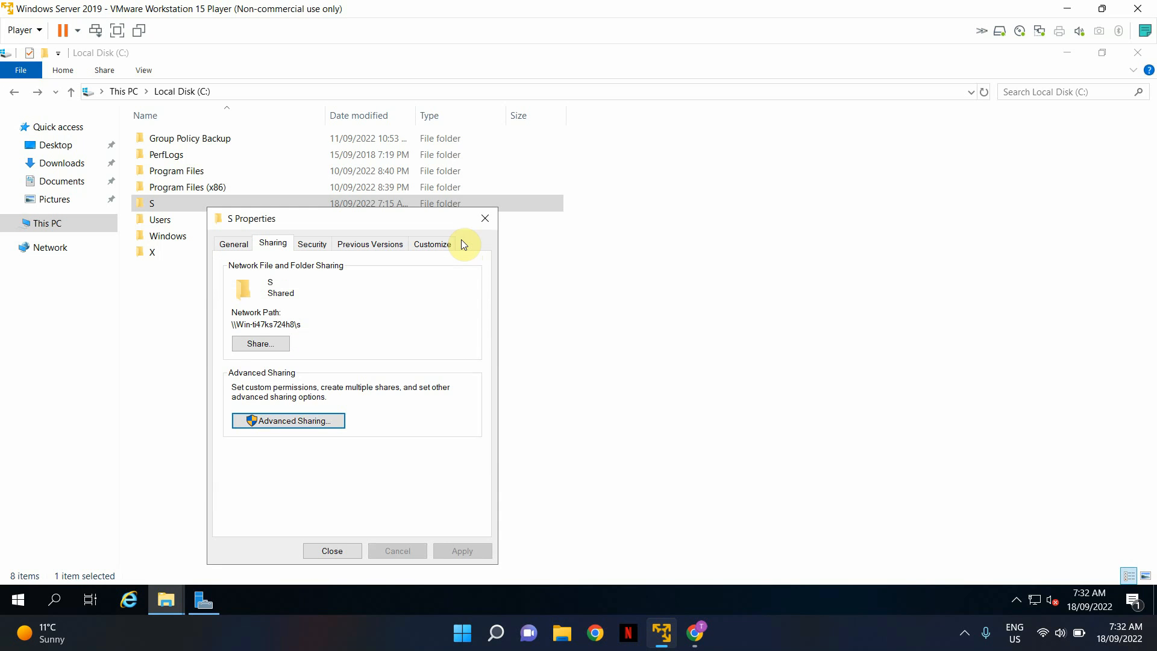
click(486, 218)
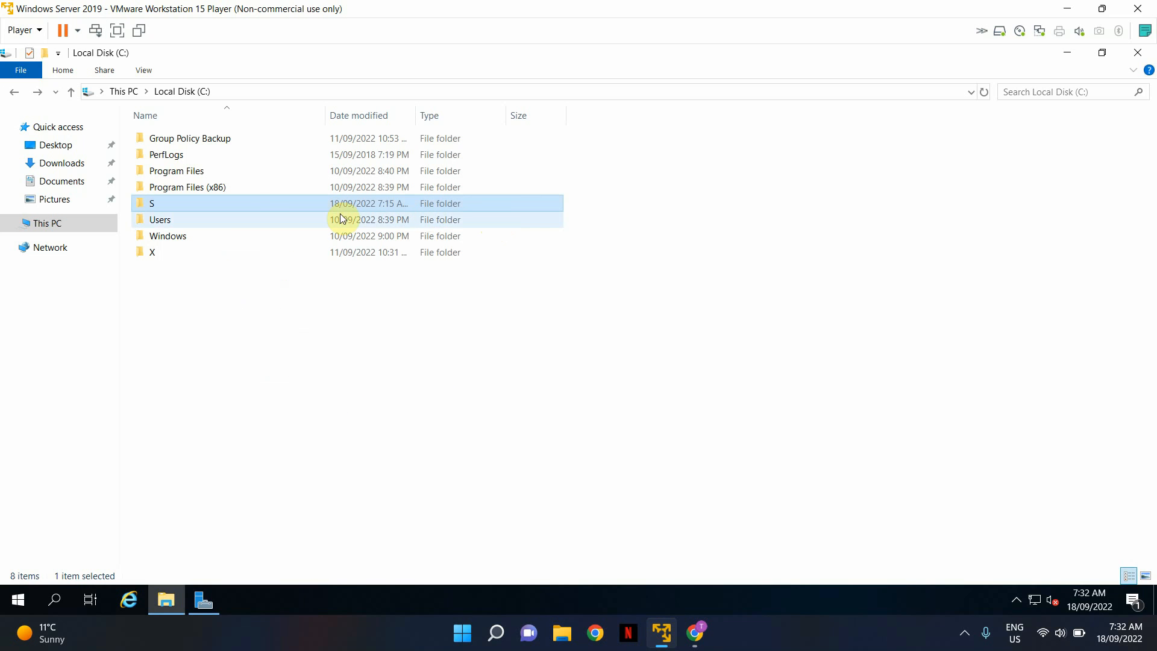
Step: Open the advanced security settings of the S folder on Local Disk (C:)
right_click(254, 206)
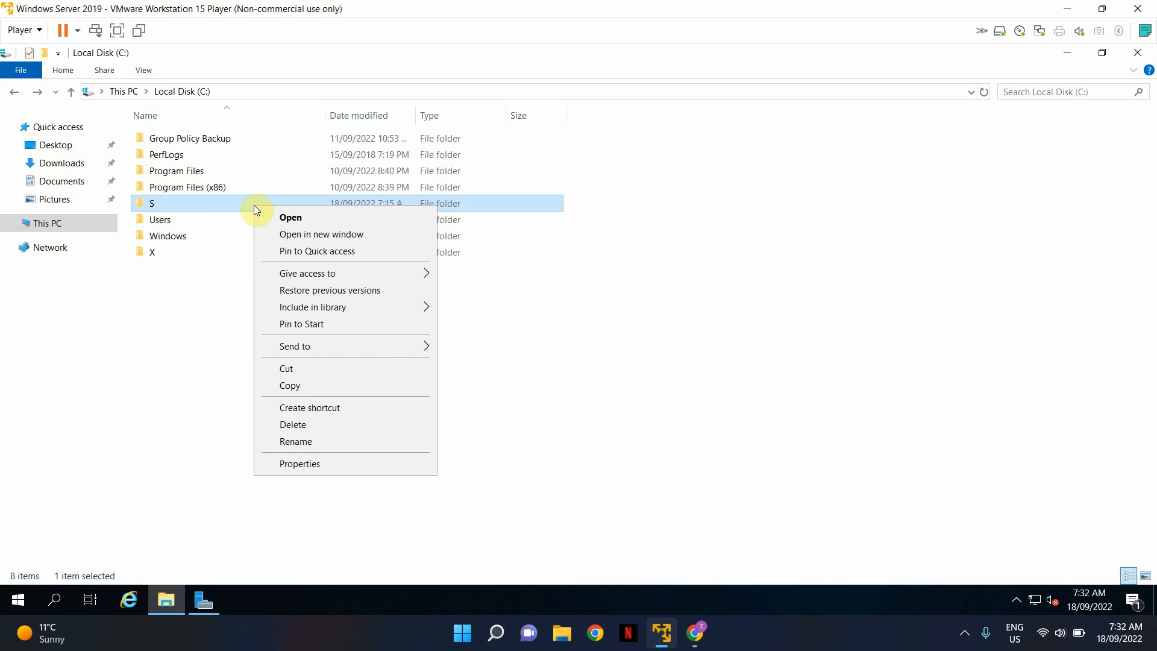
click(330, 467)
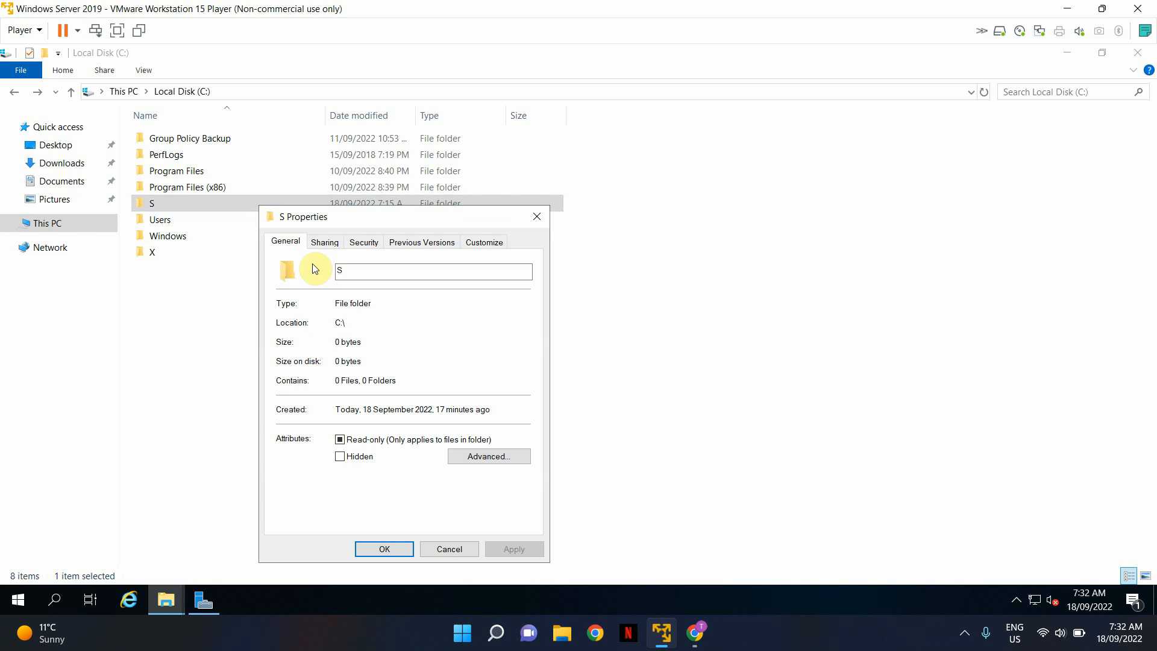
click(361, 243)
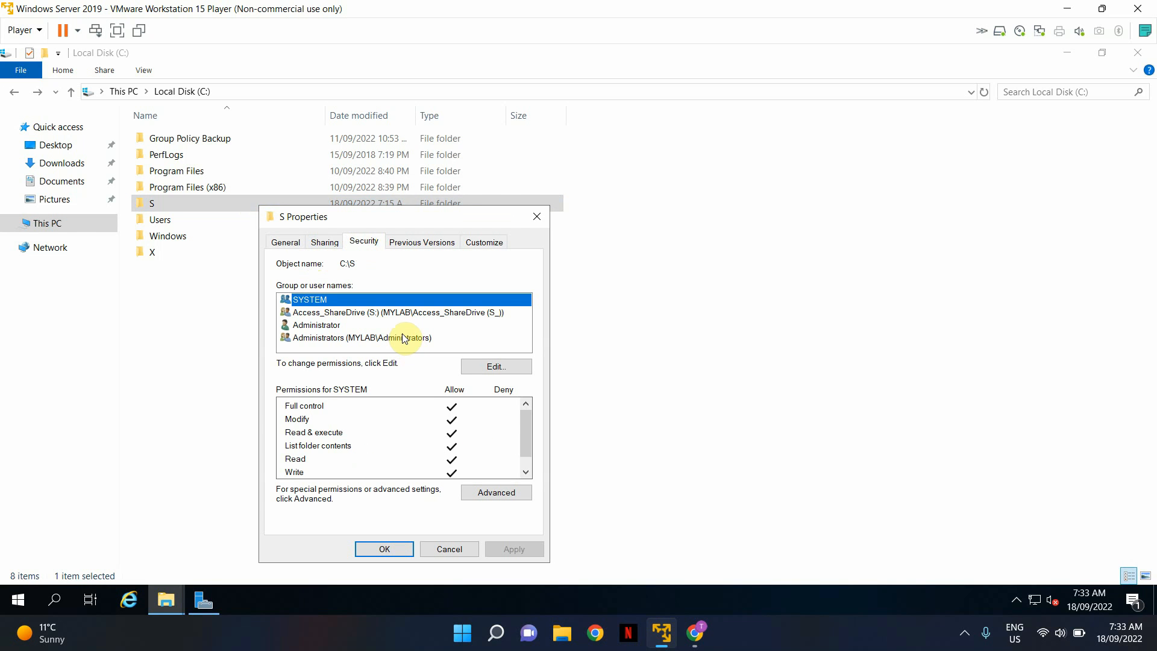
click(507, 493)
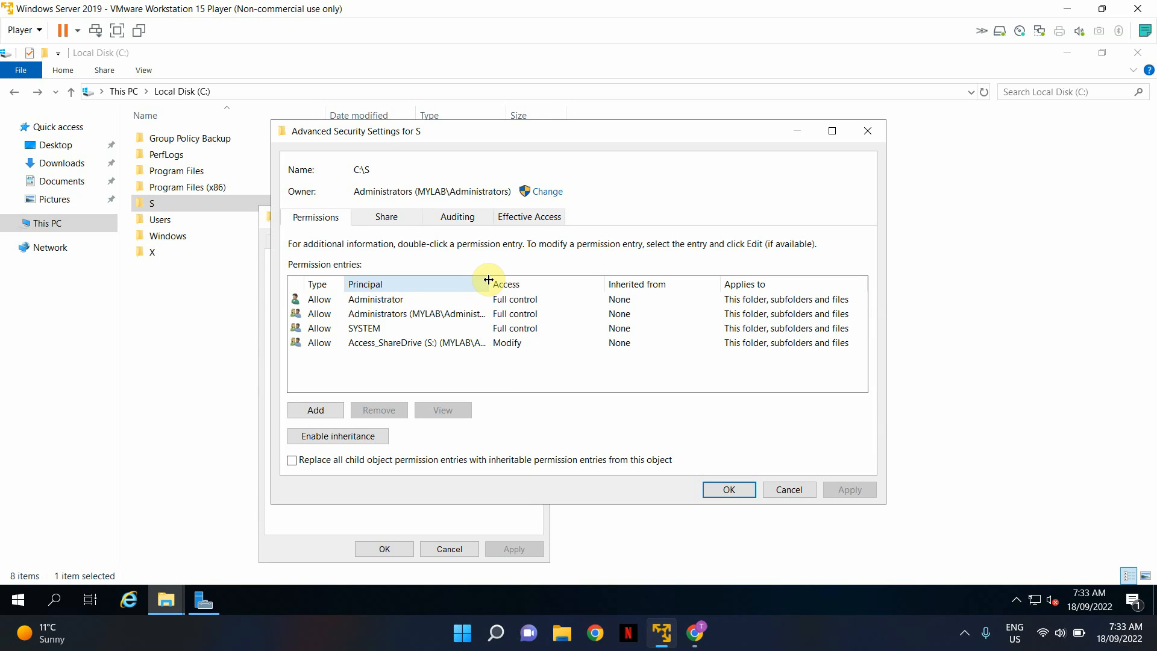
Step: Compare the S folder's permission entries for Access_ShareDrive (S:), SYSTEM, Administrators and Administrator
click(420, 342)
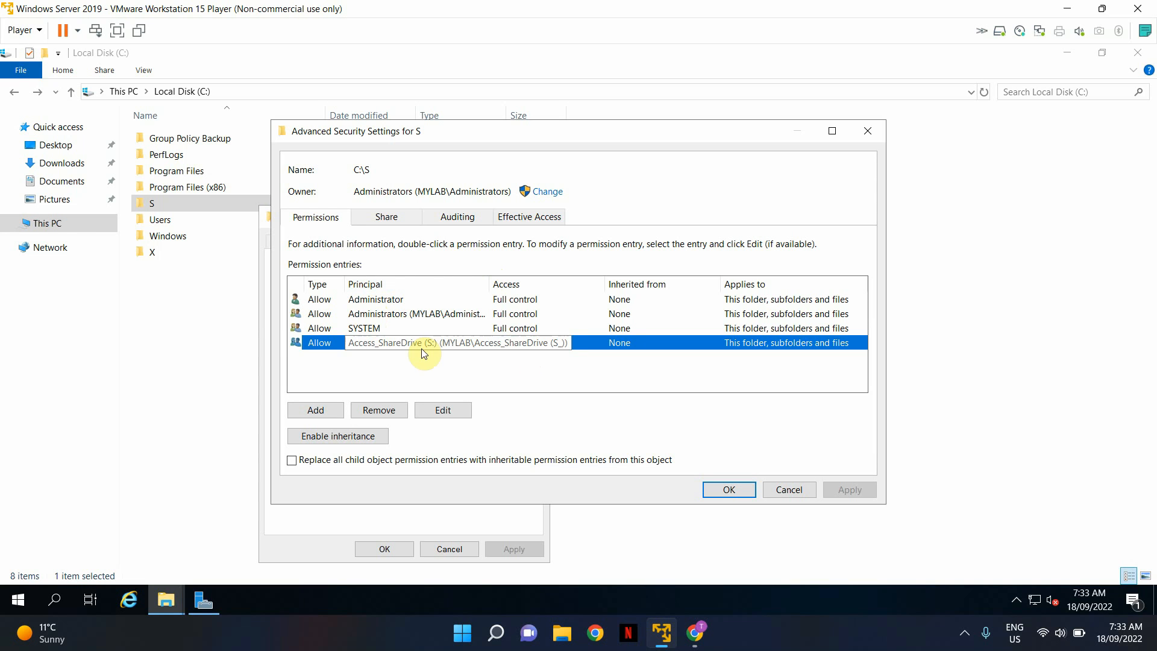
click(369, 328)
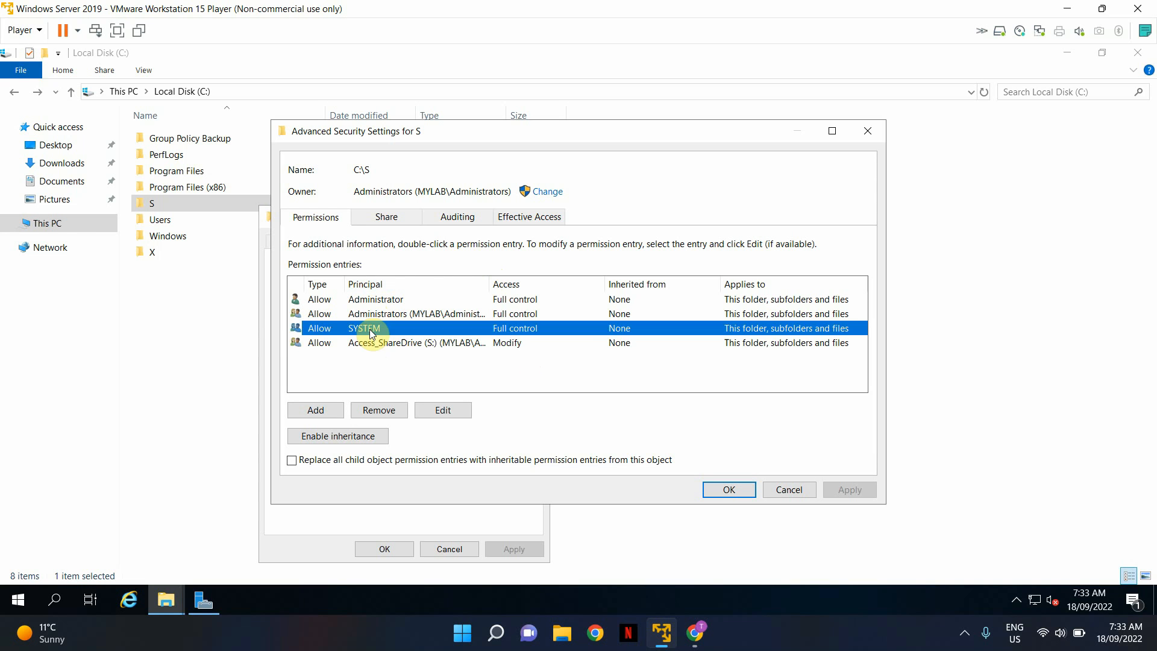
click(380, 314)
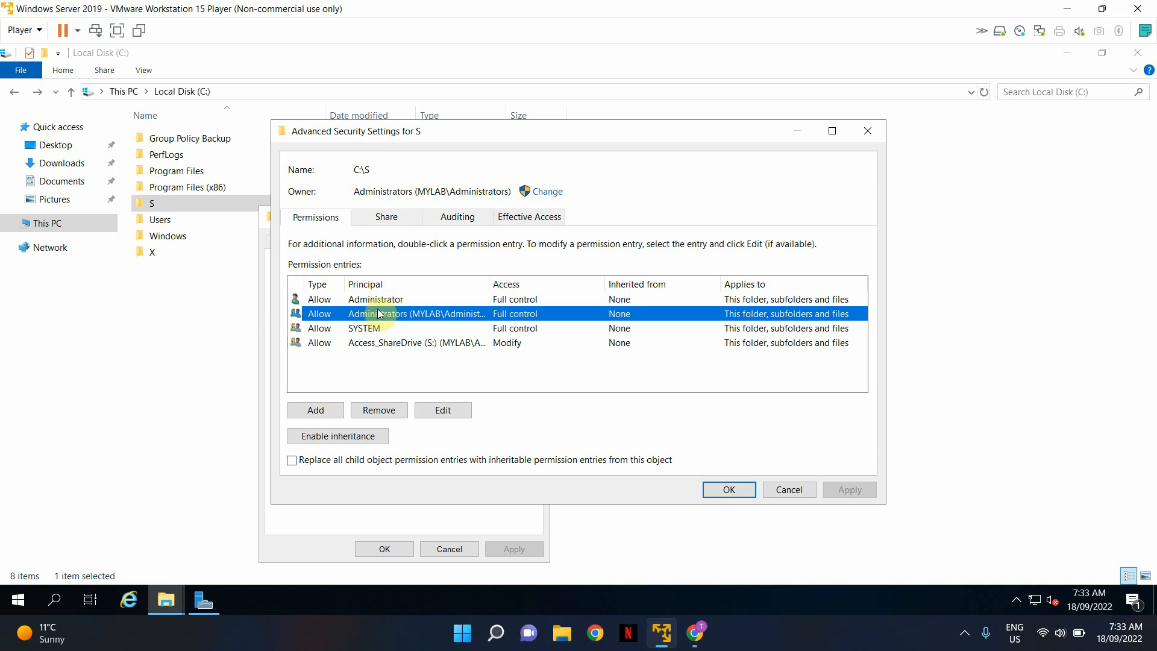
click(383, 301)
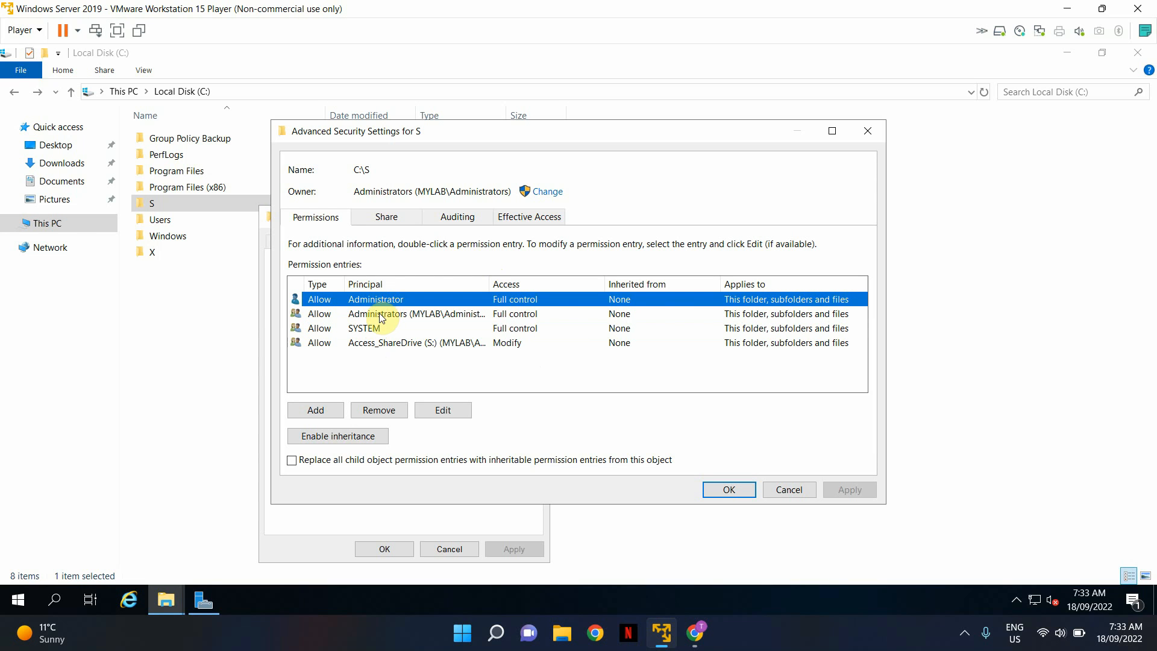
click(381, 315)
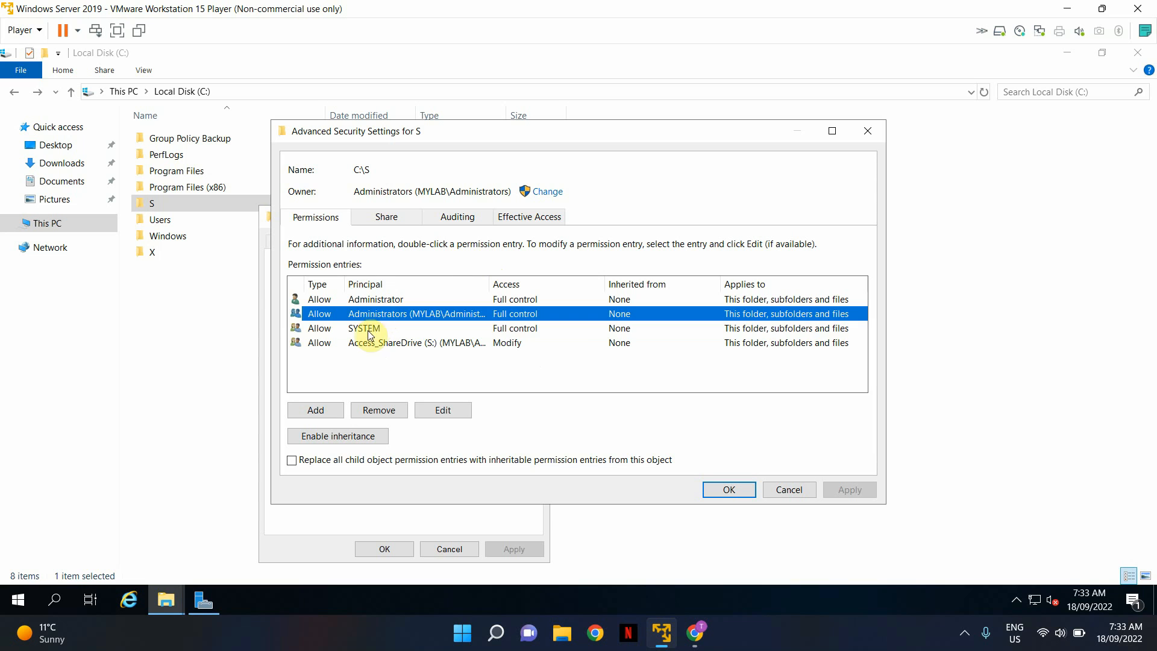
click(365, 330)
click(378, 314)
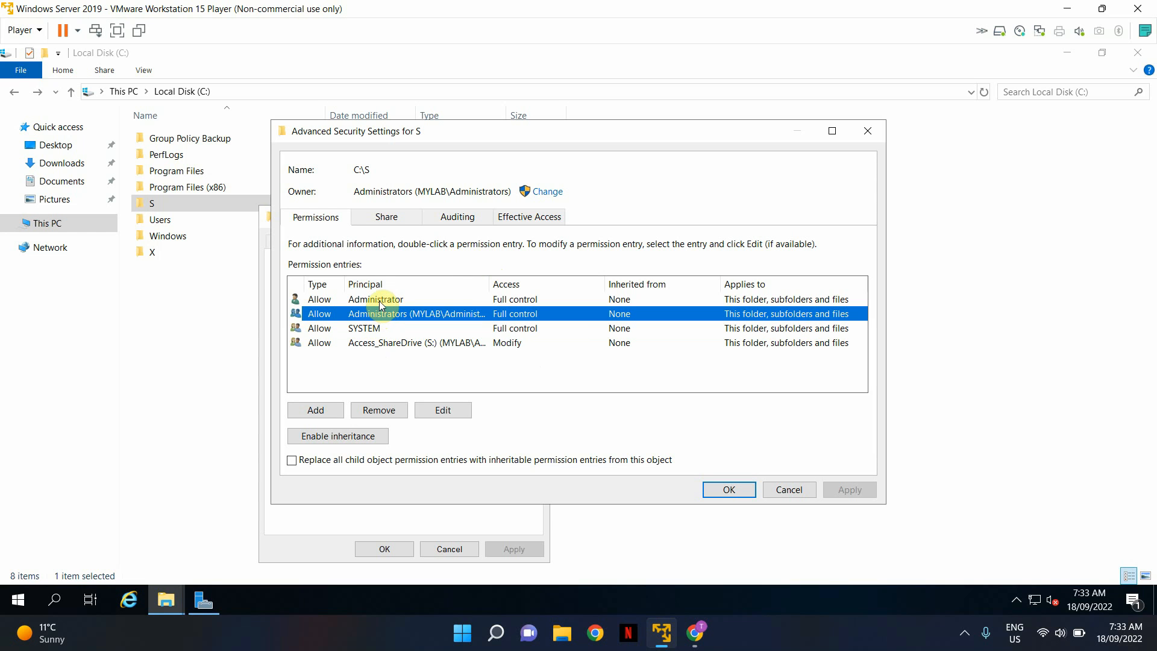
click(382, 302)
click(380, 312)
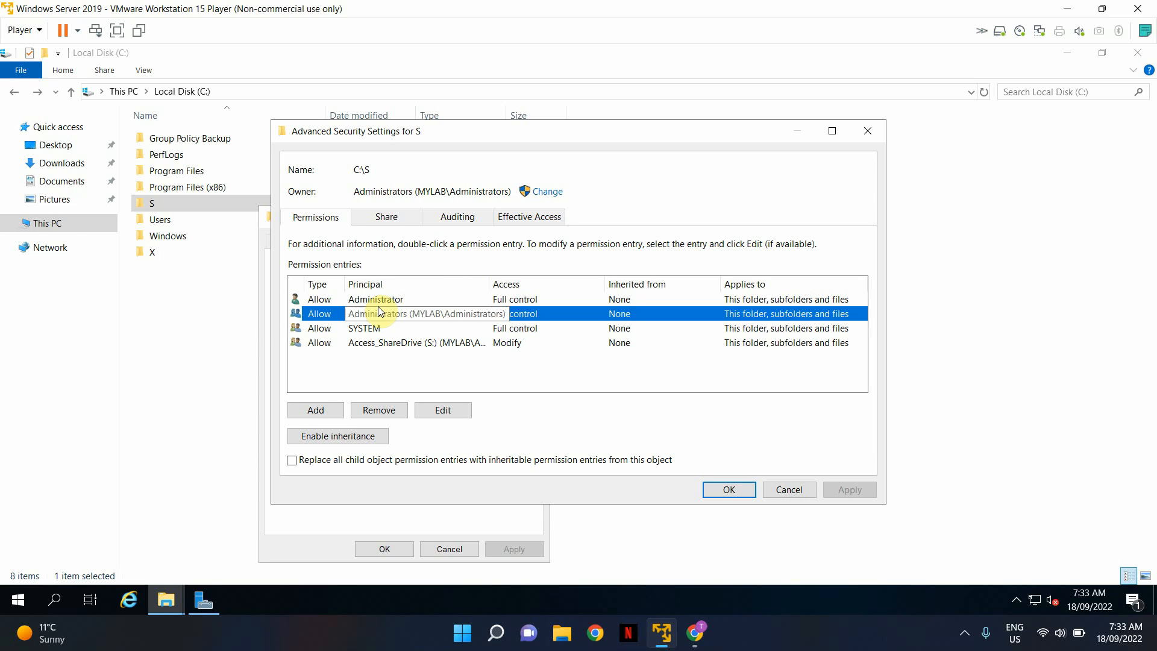
click(381, 300)
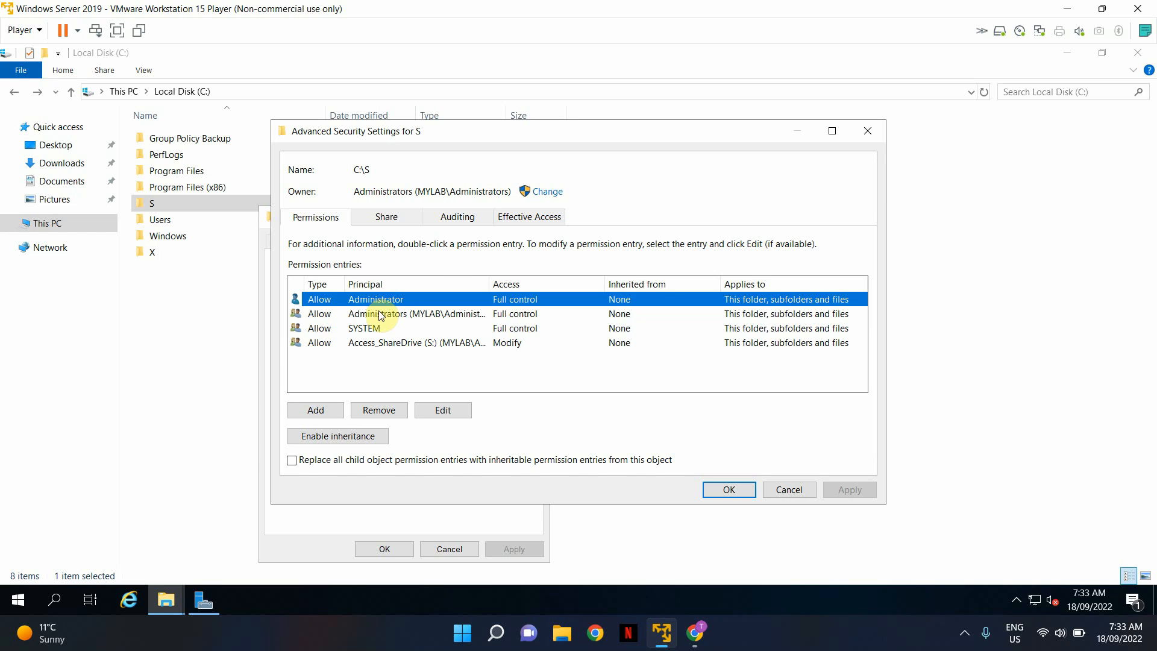
click(380, 314)
click(369, 328)
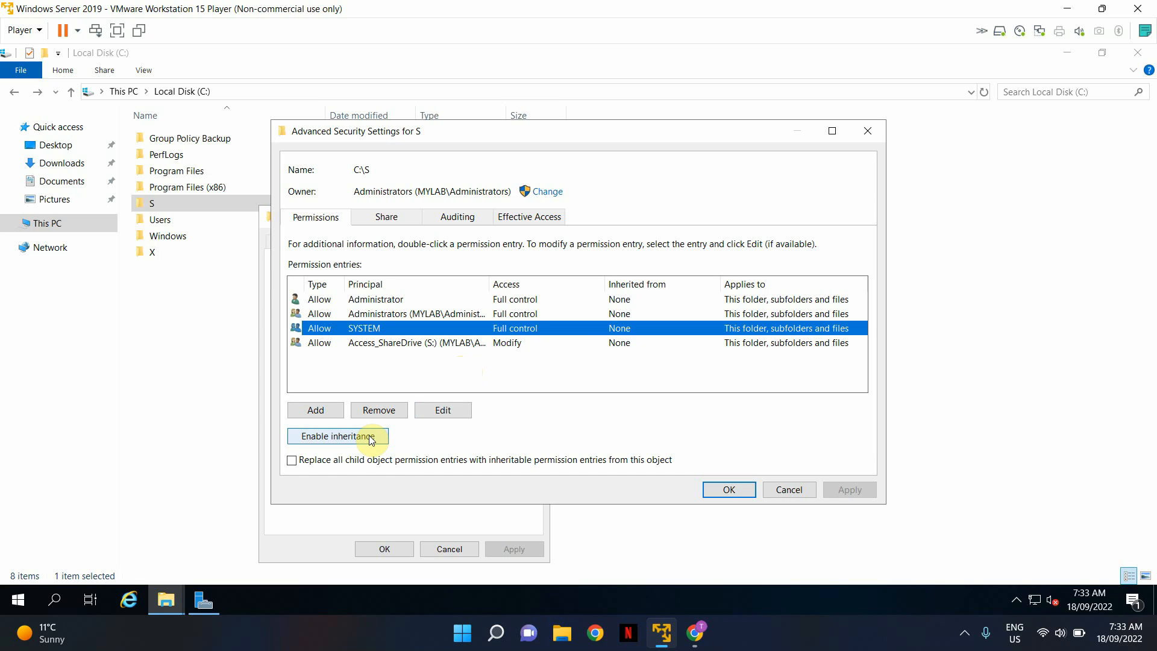
Step: Examine the Effective Access options for the S folder, return to its permission entries, and close its property dialogs without changes
click(511, 218)
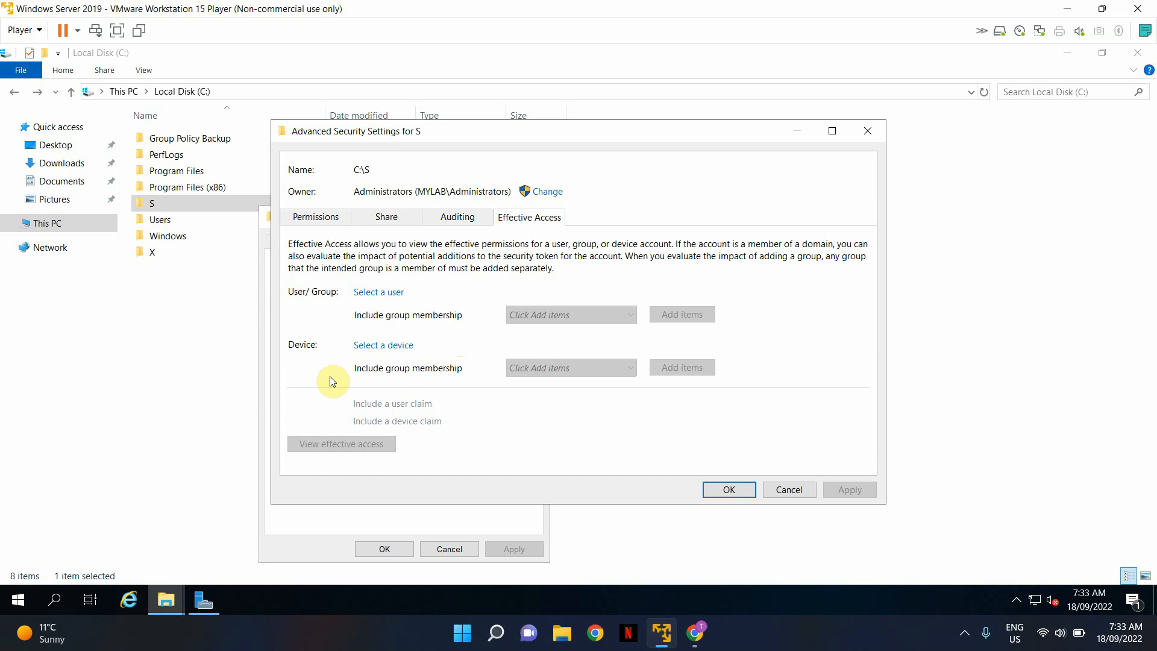
click(315, 218)
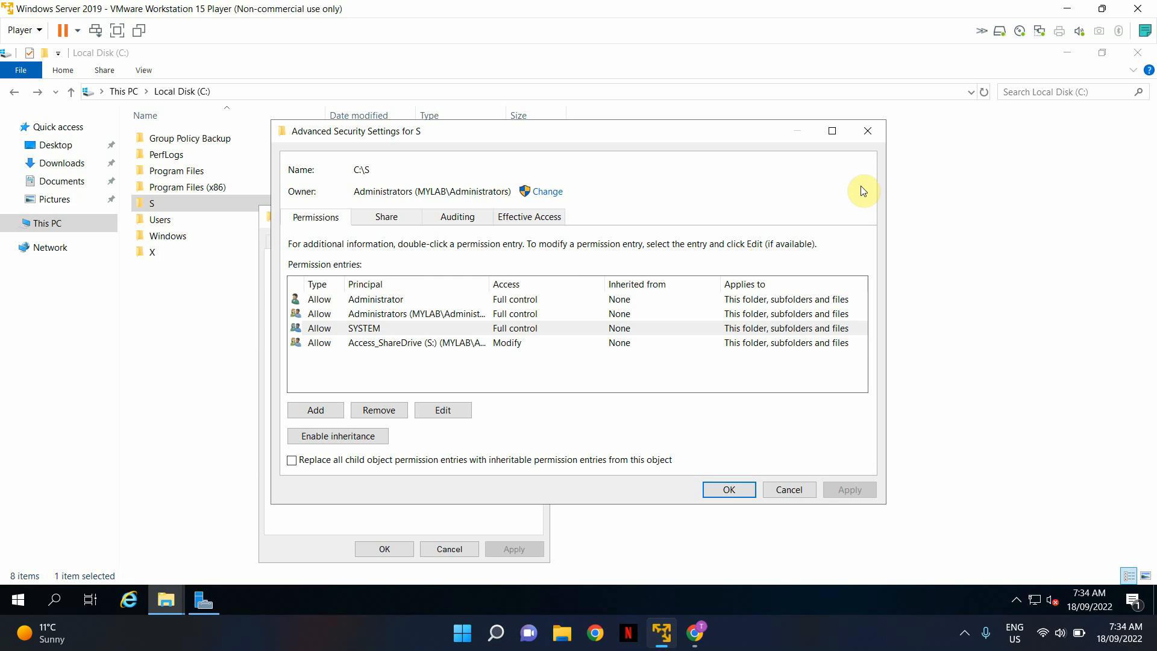
click(871, 132)
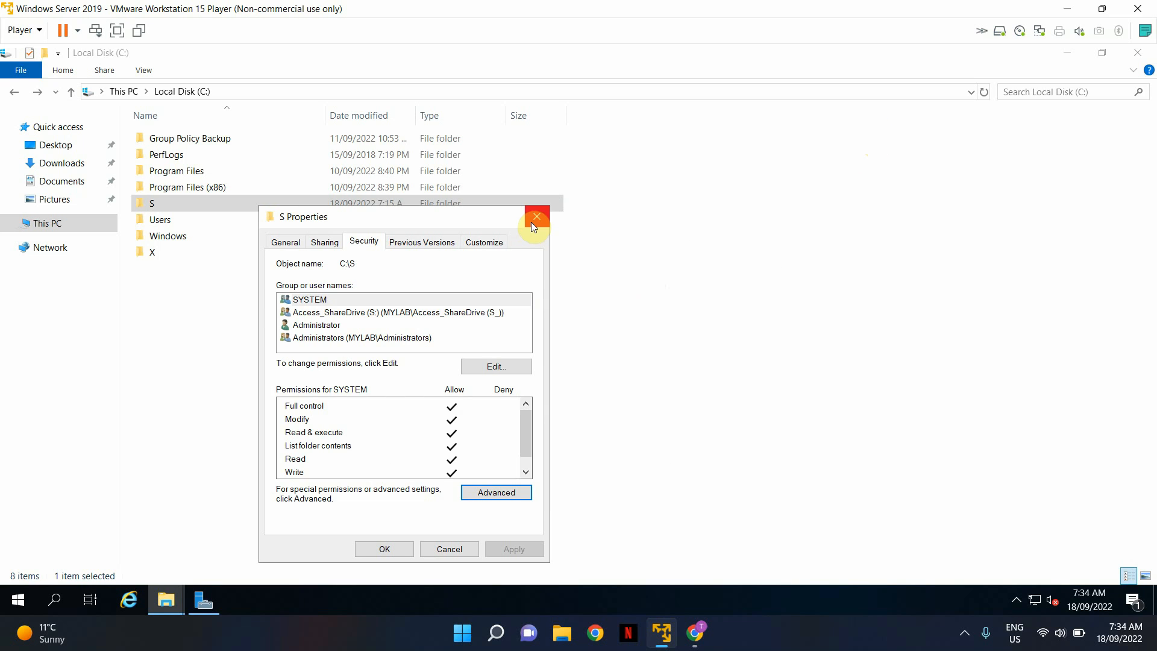
click(533, 222)
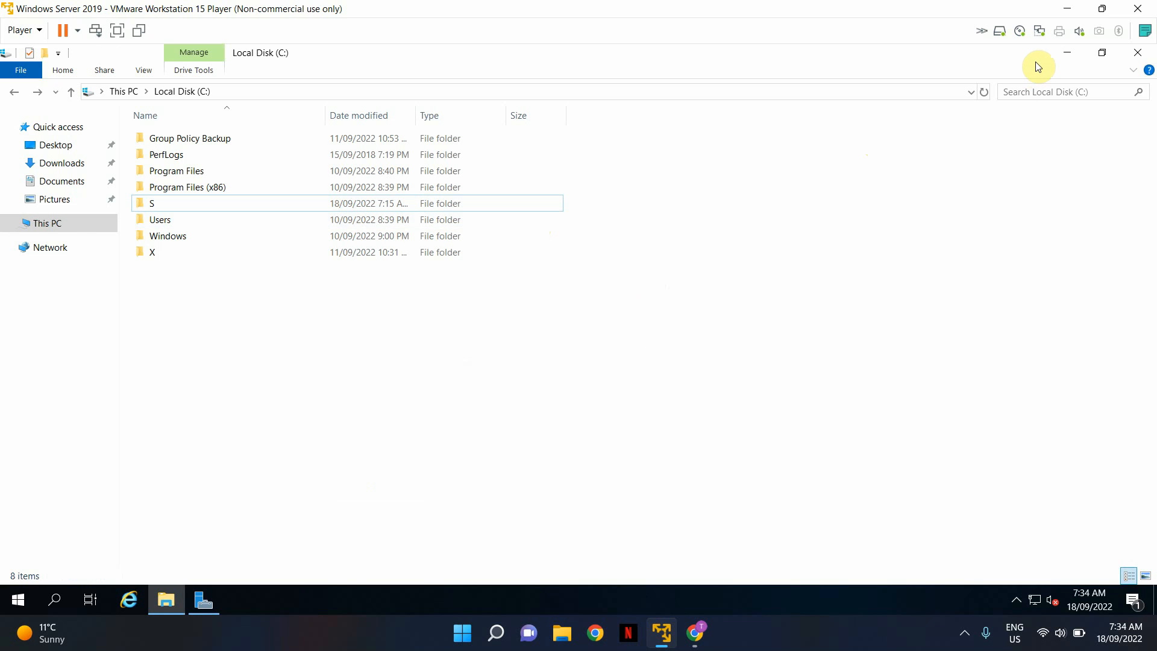
Step: Minimize the File Explorer window and open Computer Management by searching for "computer"
click(1065, 52)
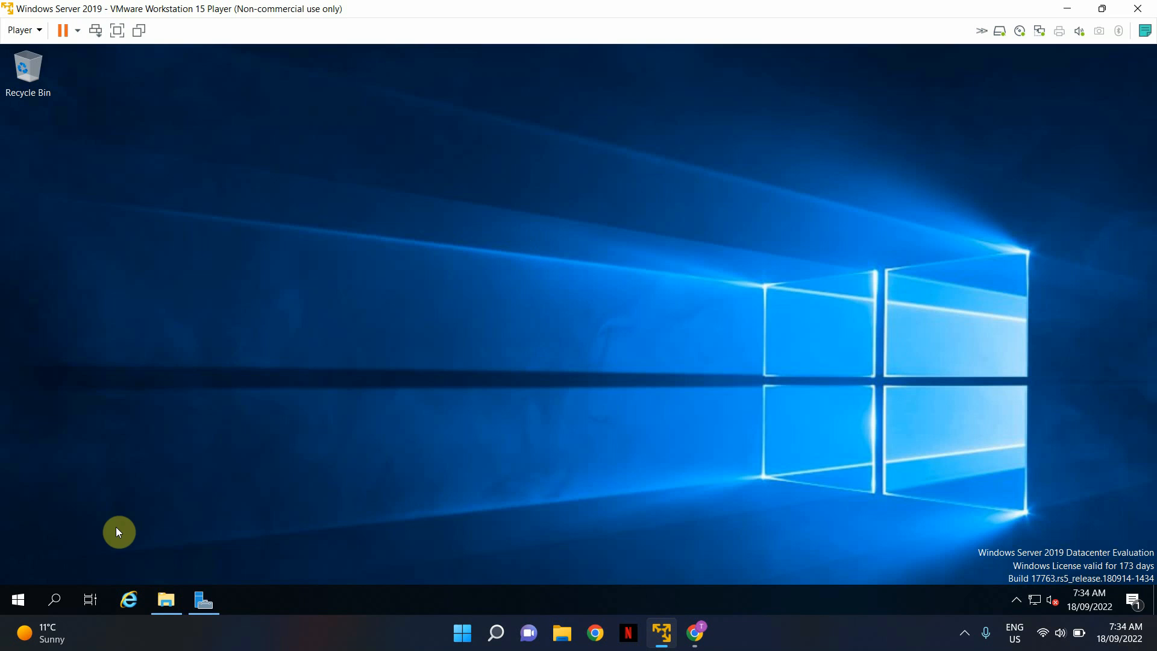
click(25, 596)
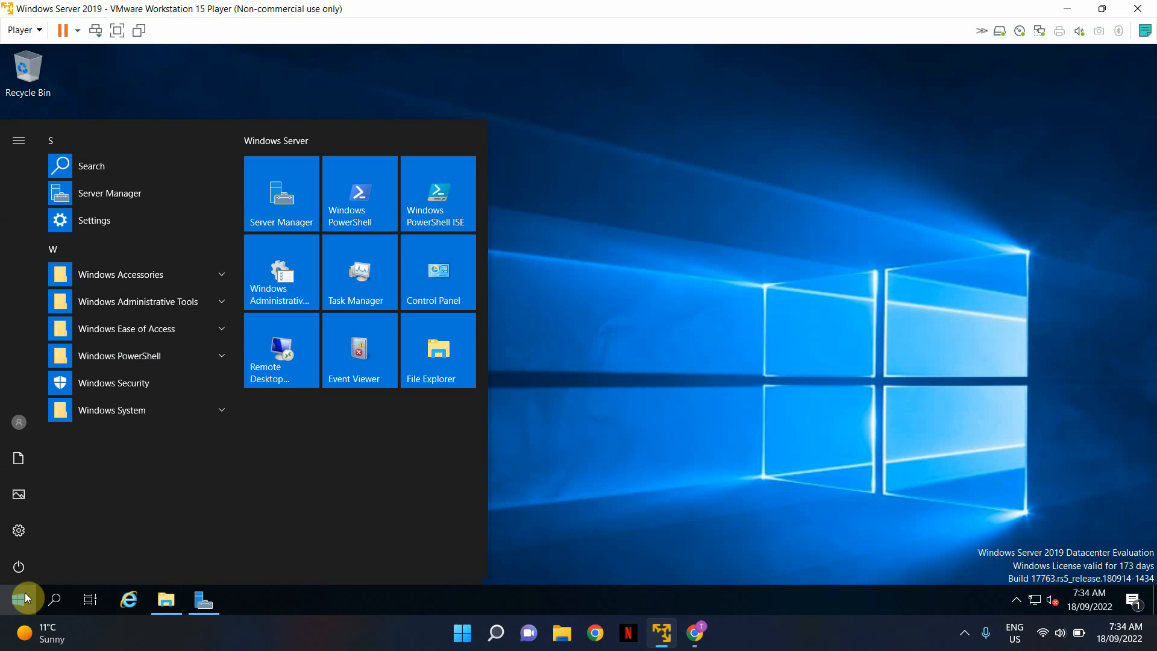
text(c)
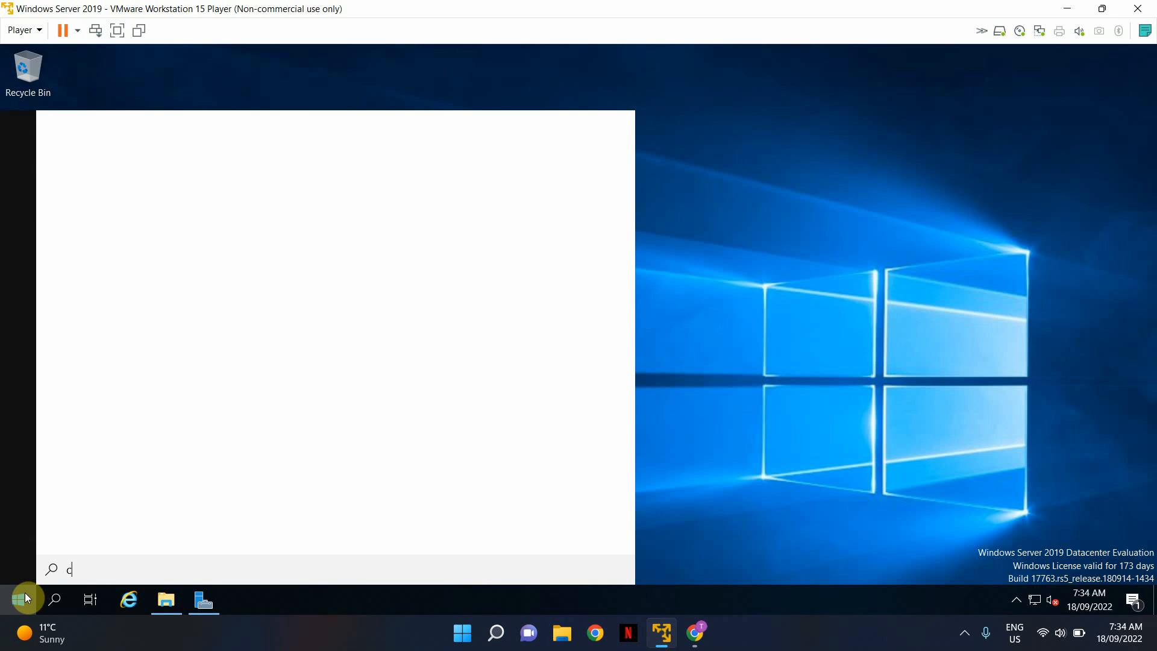
text(omputer)
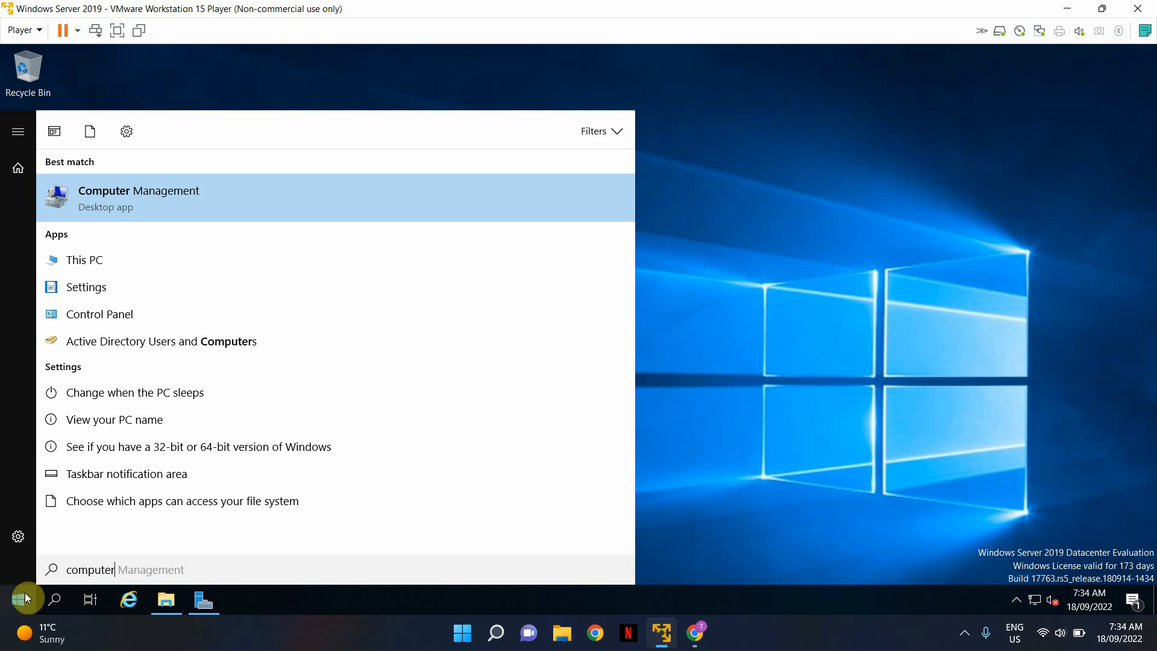
right_click(164, 195)
click(221, 213)
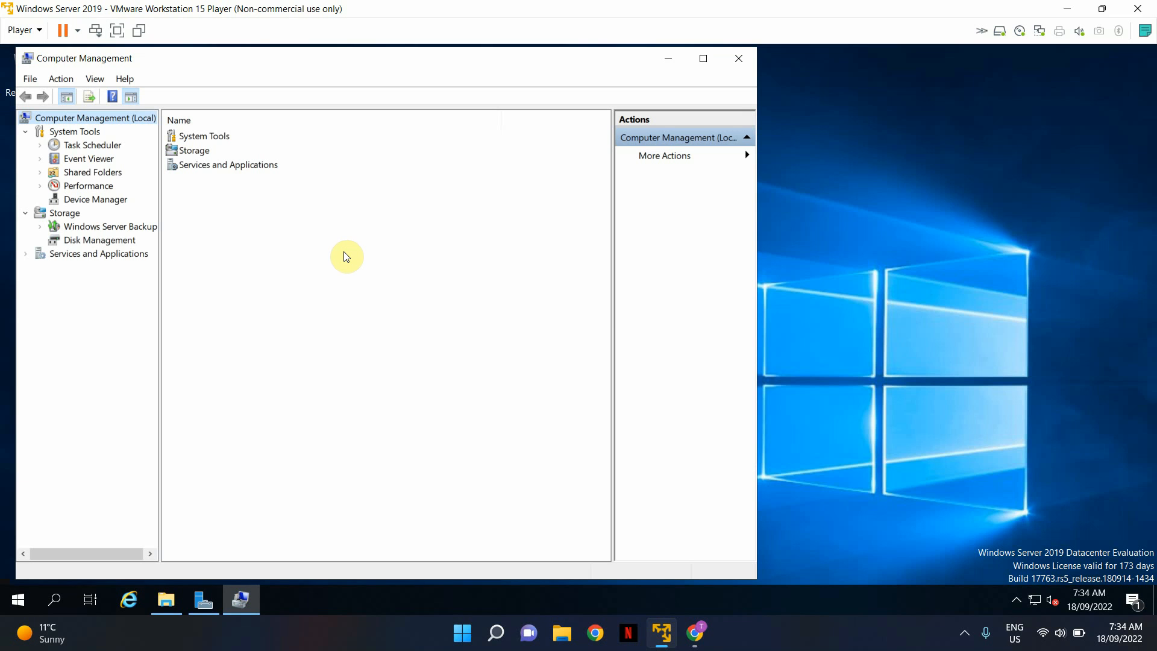
Step: Display the server's list of shares under Shared Folders with the Computer Management window maximized
click(111, 173)
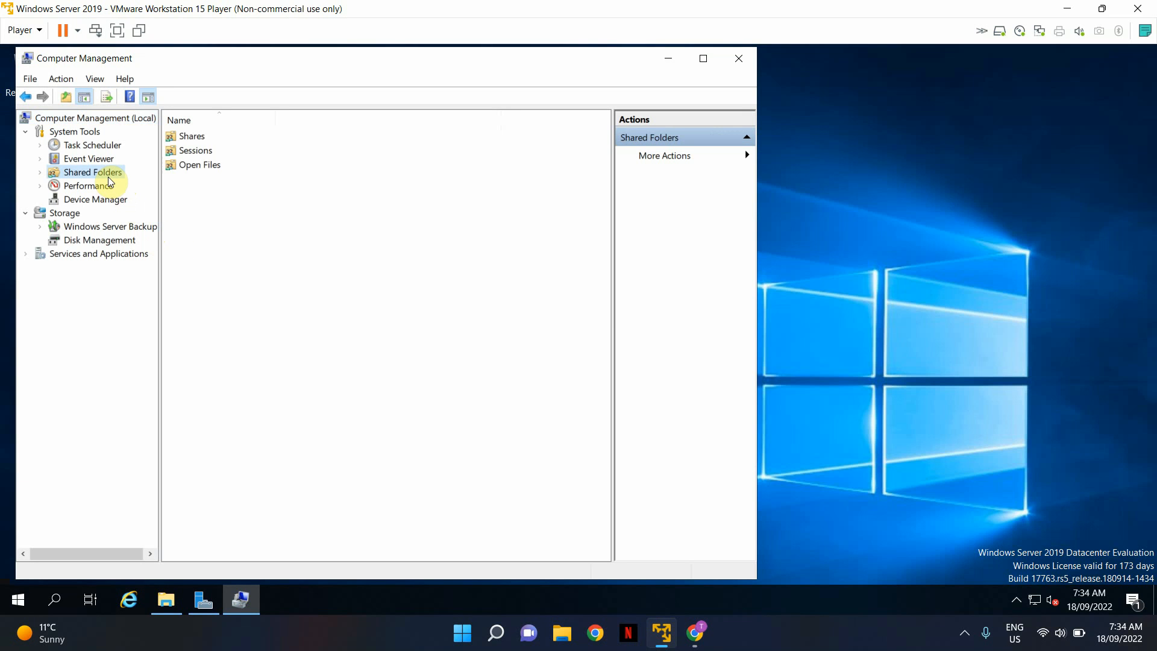
click(198, 136)
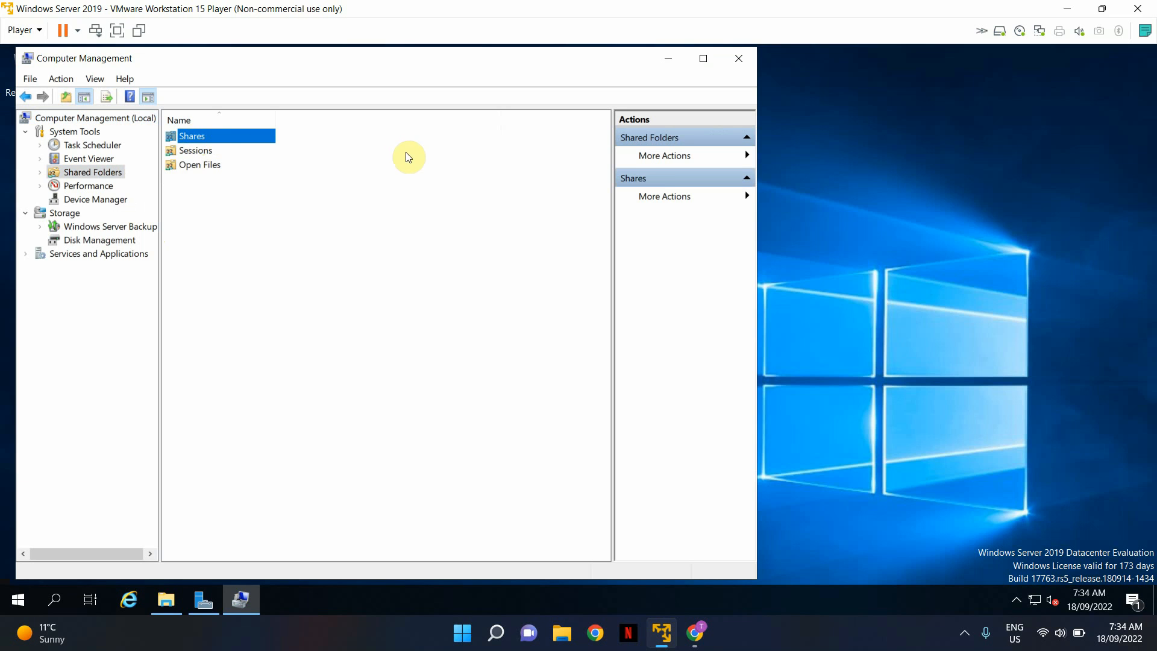
double_click(195, 132)
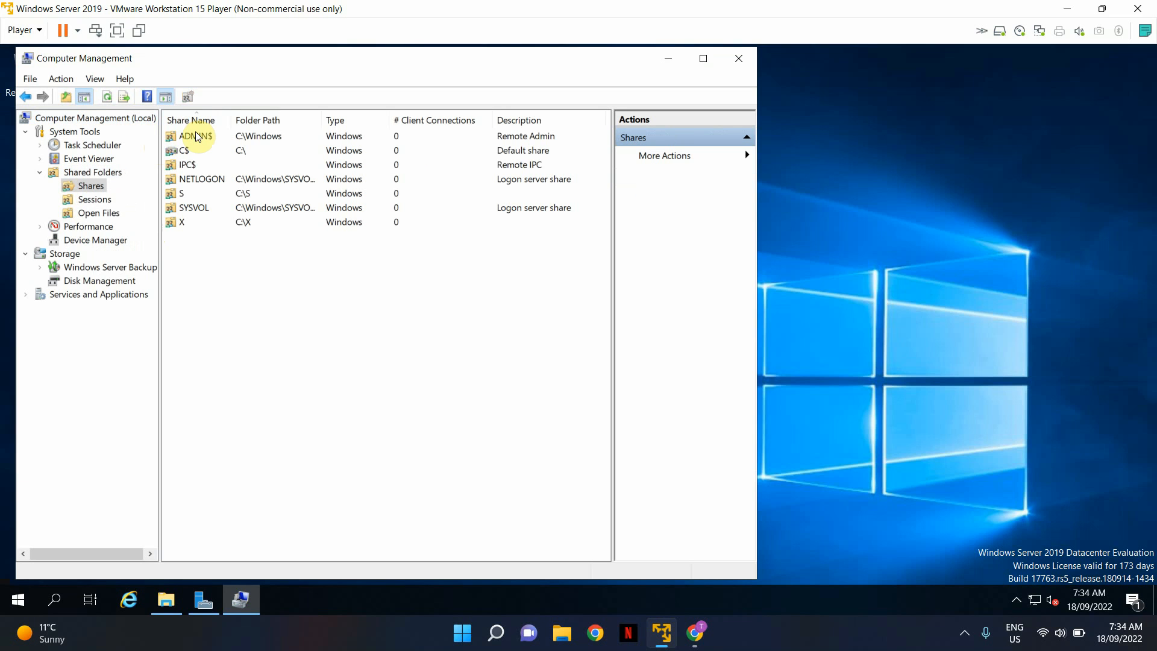
click(705, 60)
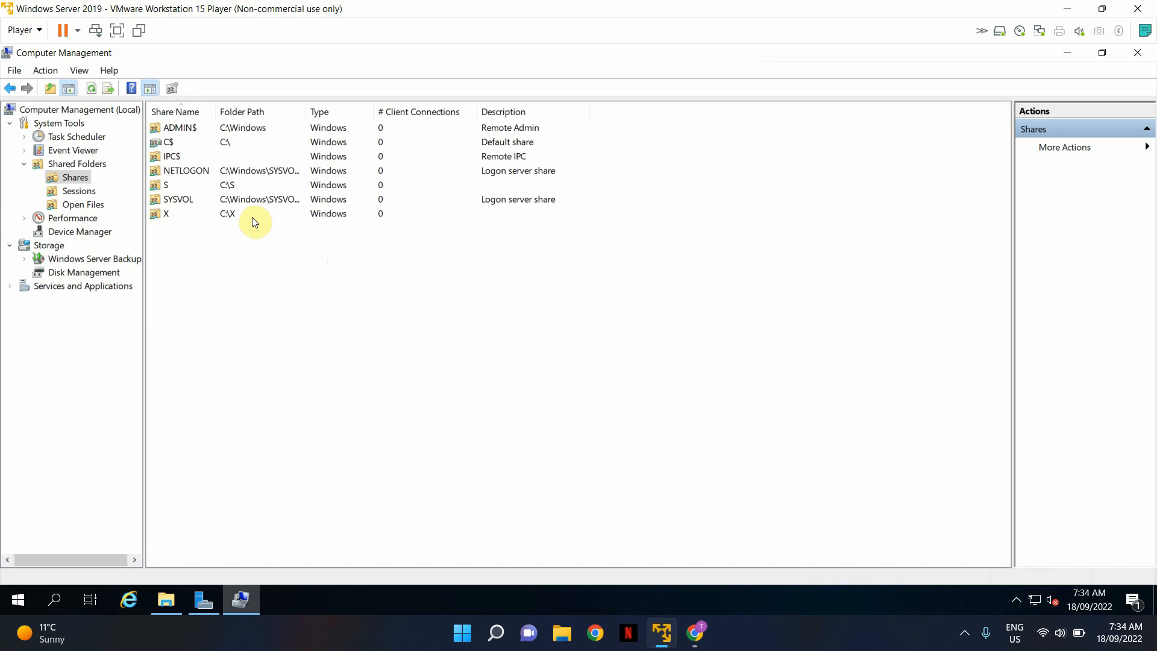
Step: Stop sharing the S share in Computer Management and confirm the removal
click(217, 187)
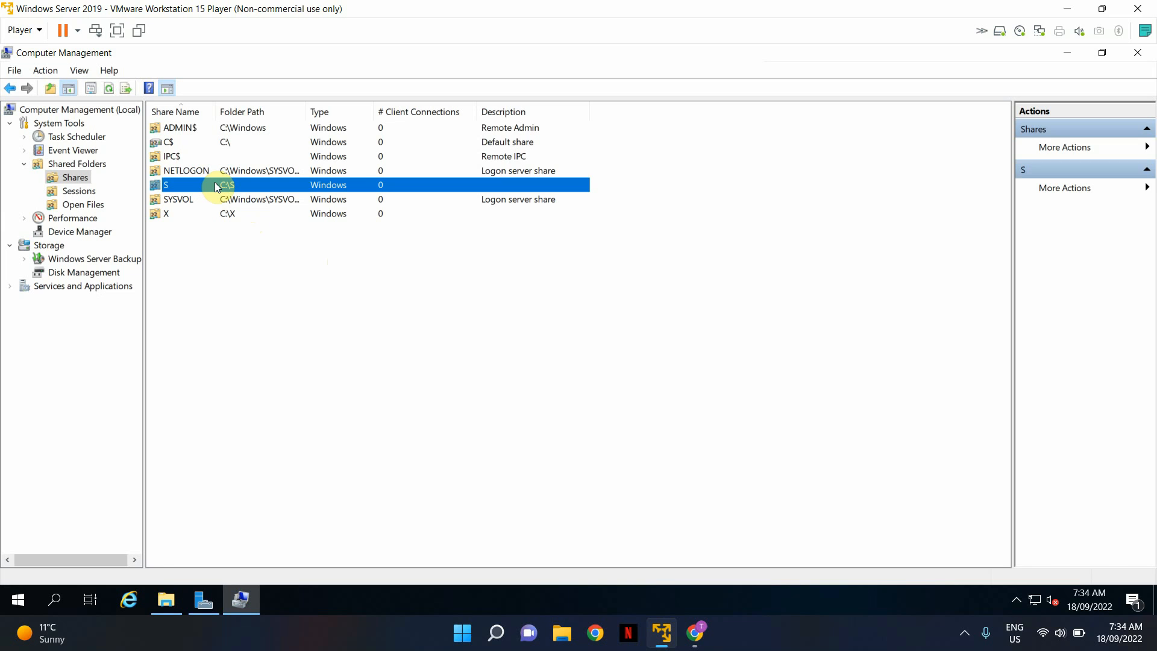
right_click(217, 186)
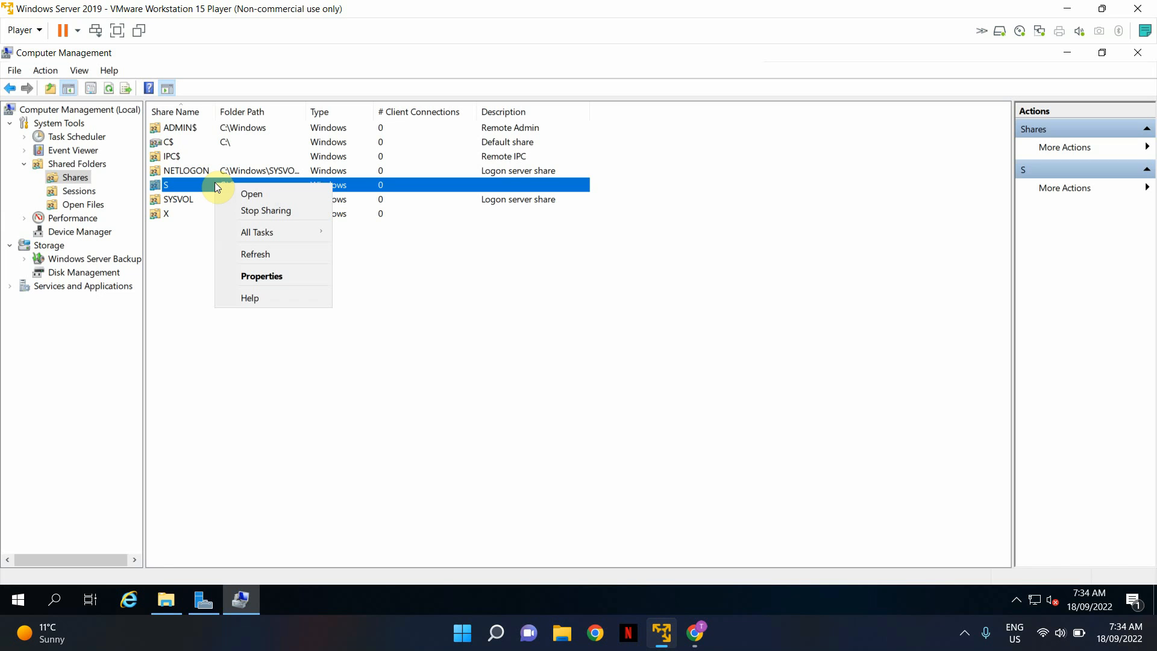
click(277, 210)
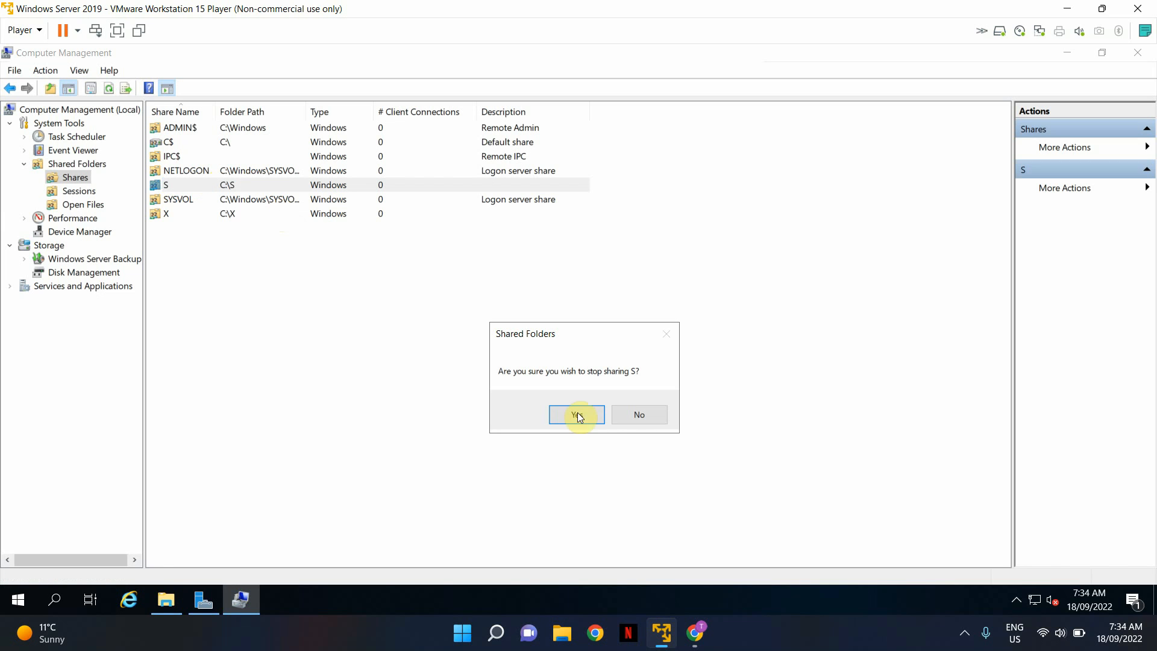
click(594, 415)
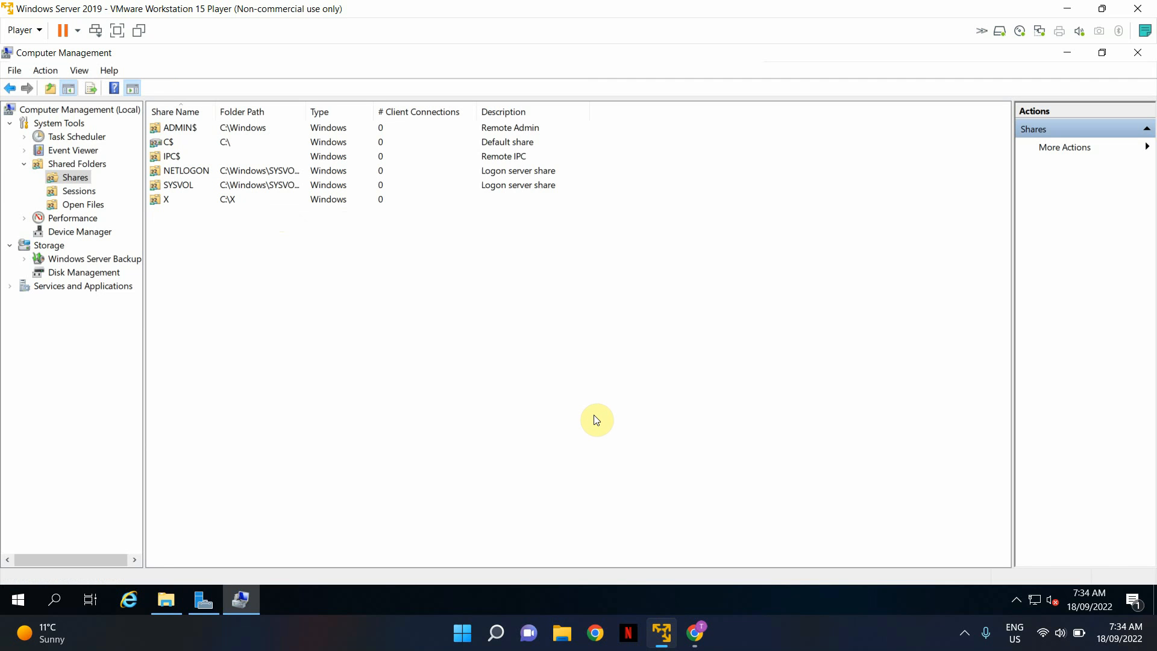
Step: Switch back to File Explorer and check the sharing status of the S folder in its properties
click(1063, 53)
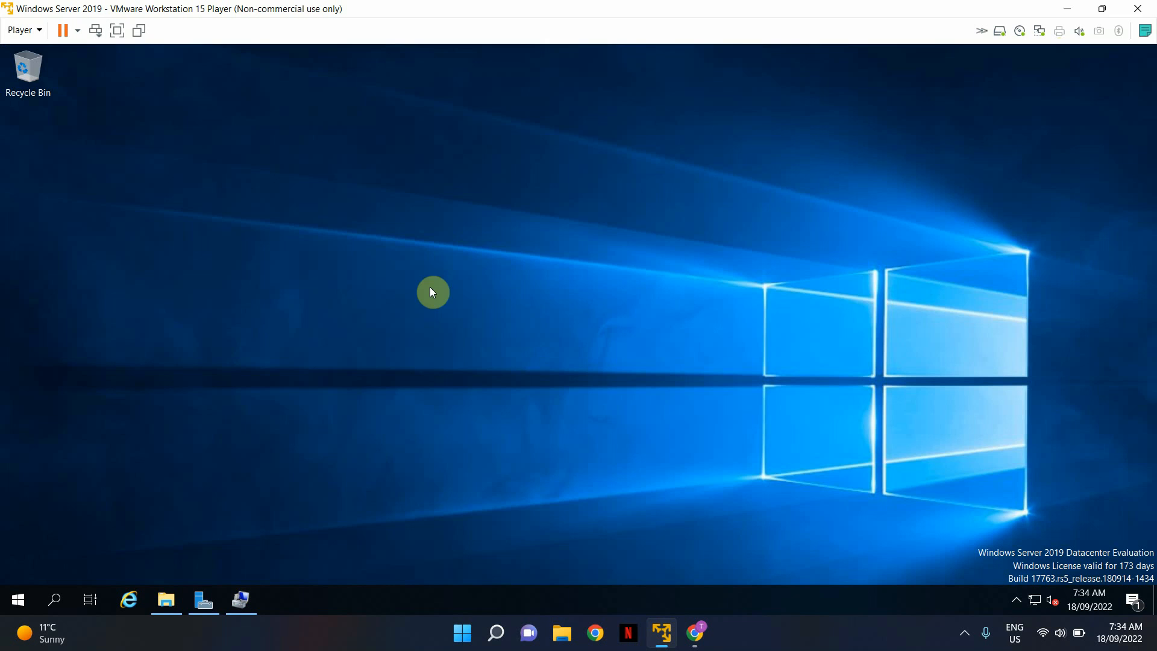
click(180, 596)
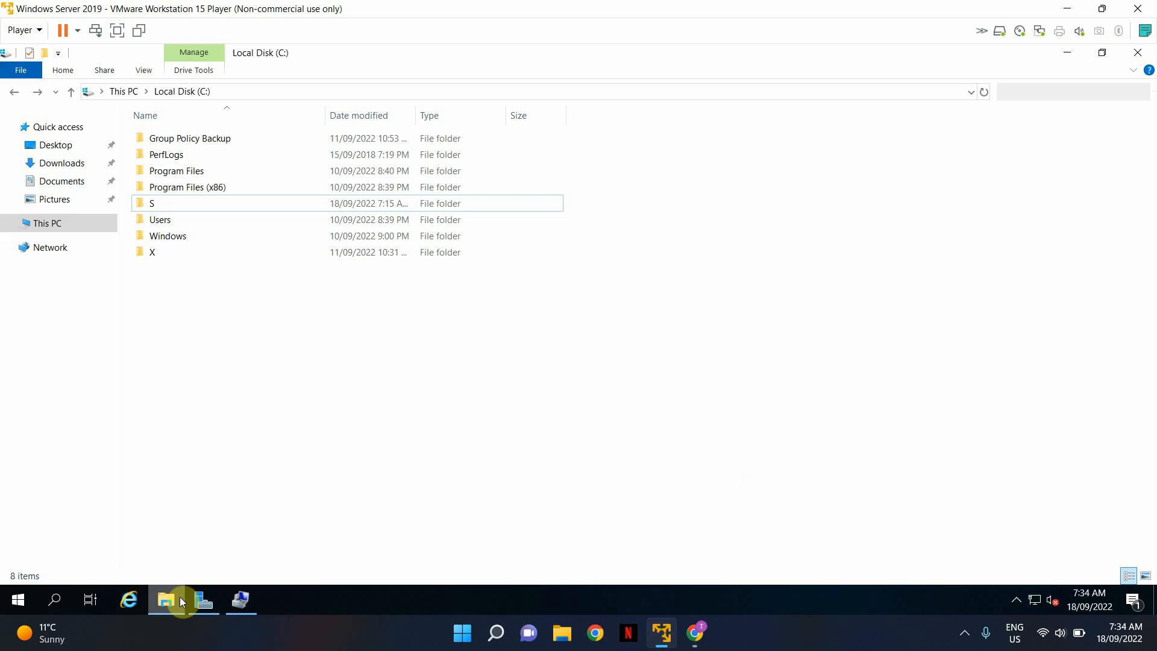
right_click(219, 205)
click(209, 205)
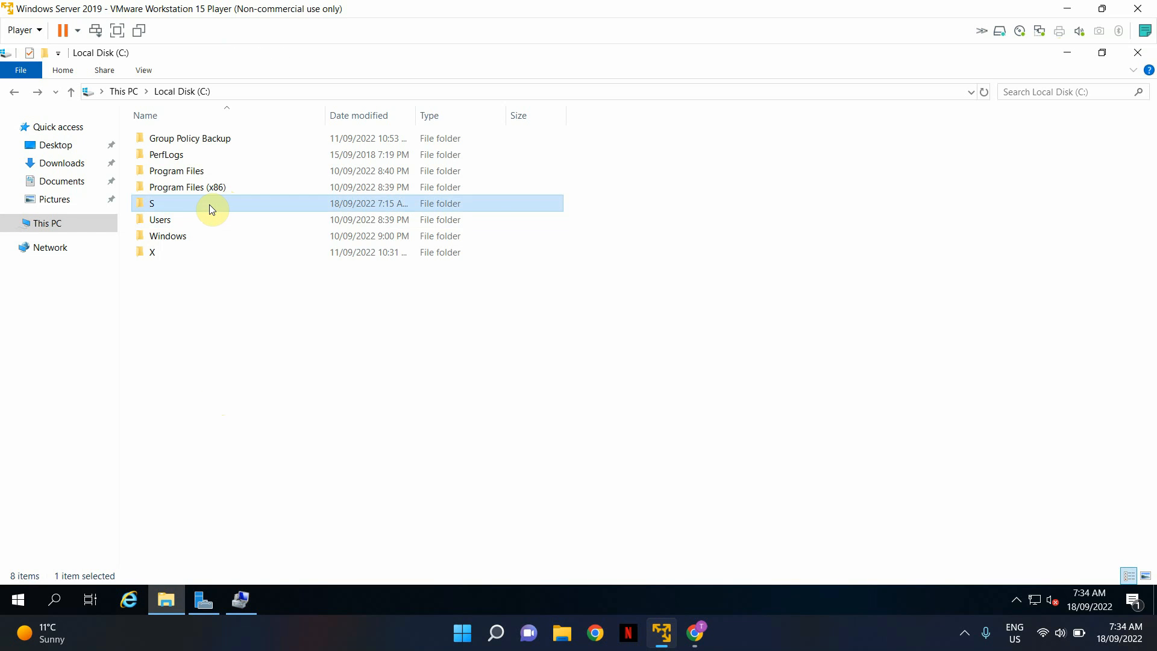
right_click(209, 206)
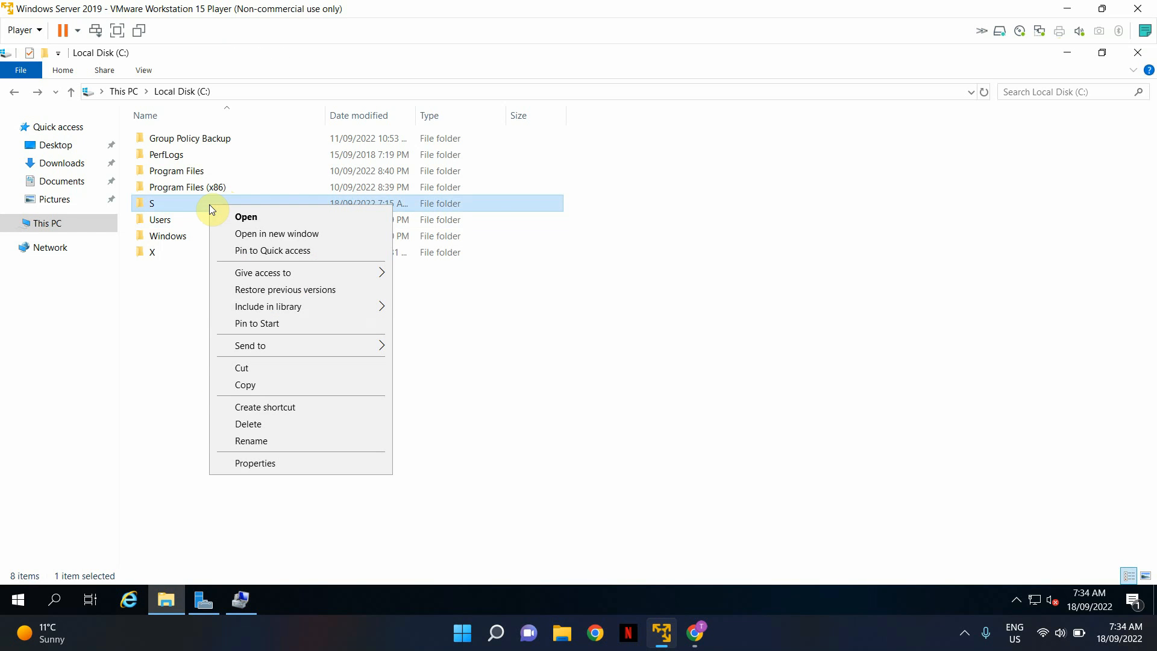
click(257, 464)
click(280, 241)
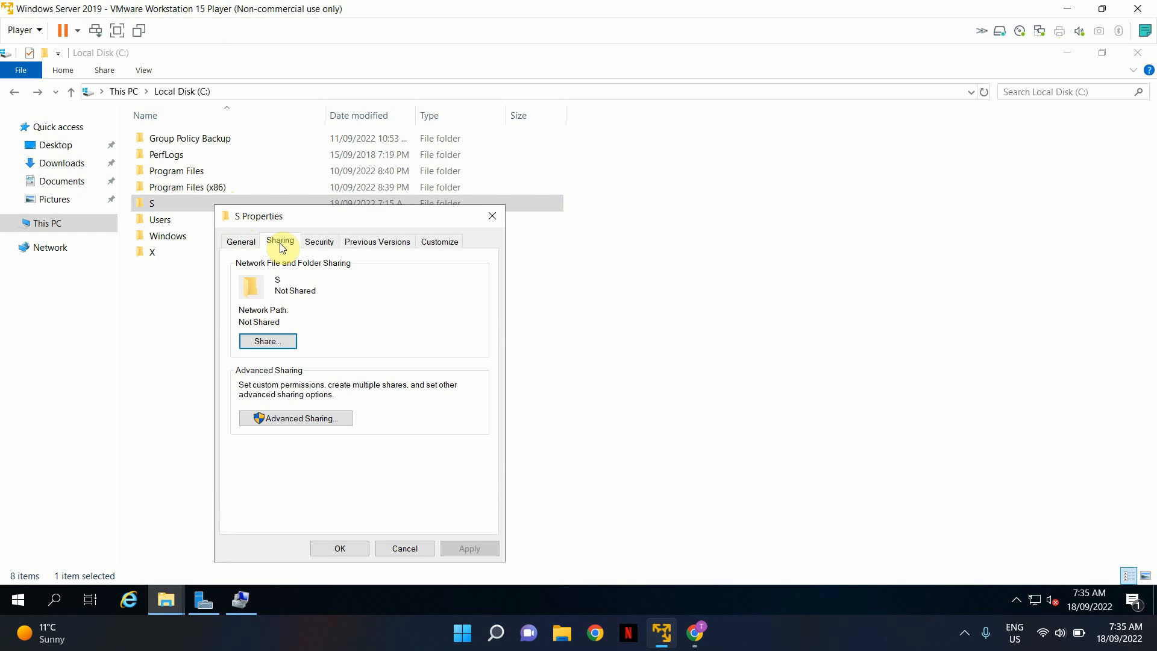